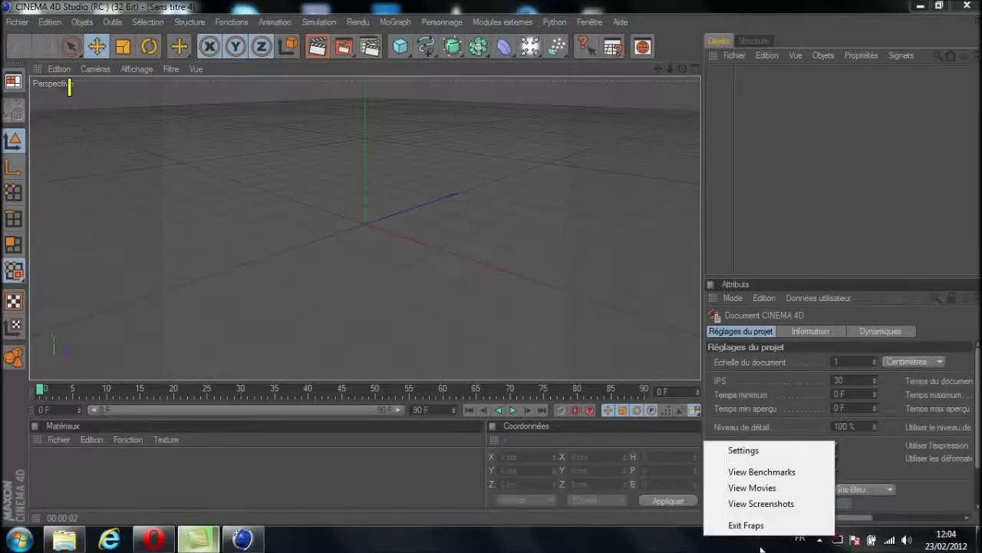
left_click(660, 545)
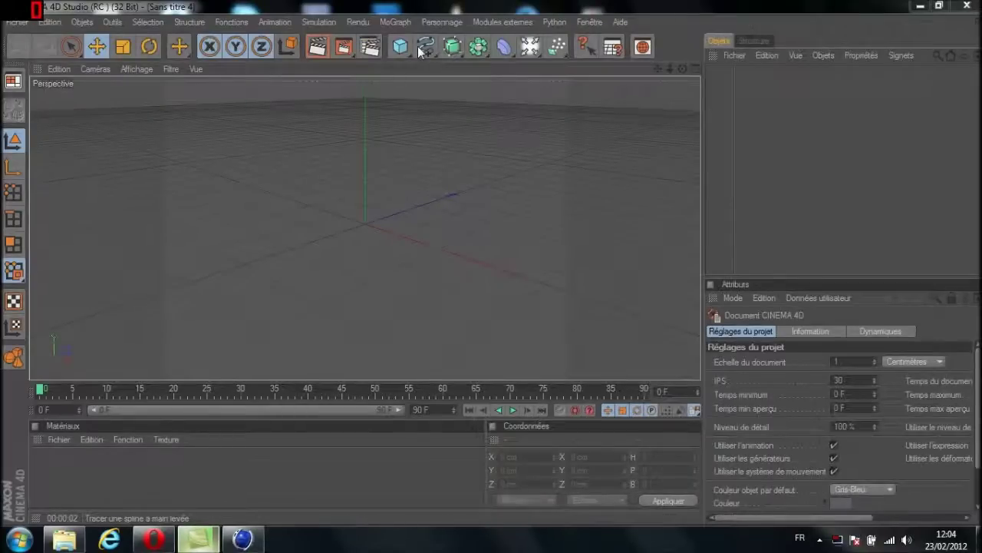
Step: Apply the HDV/HDTV 720 29.97 film/video preset to the render output settings
left_click(371, 47)
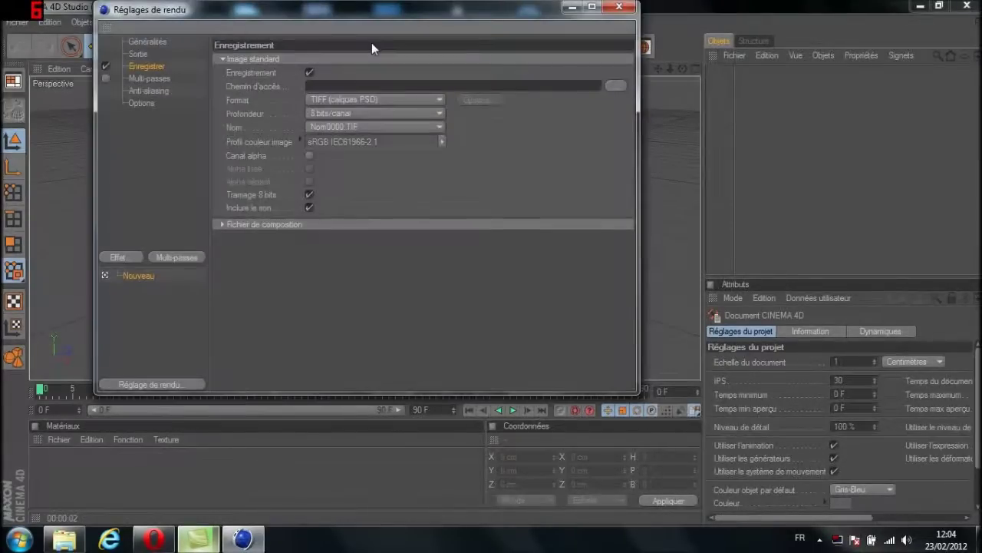
left_click(138, 54)
left_click(227, 59)
mouse_move(255, 103)
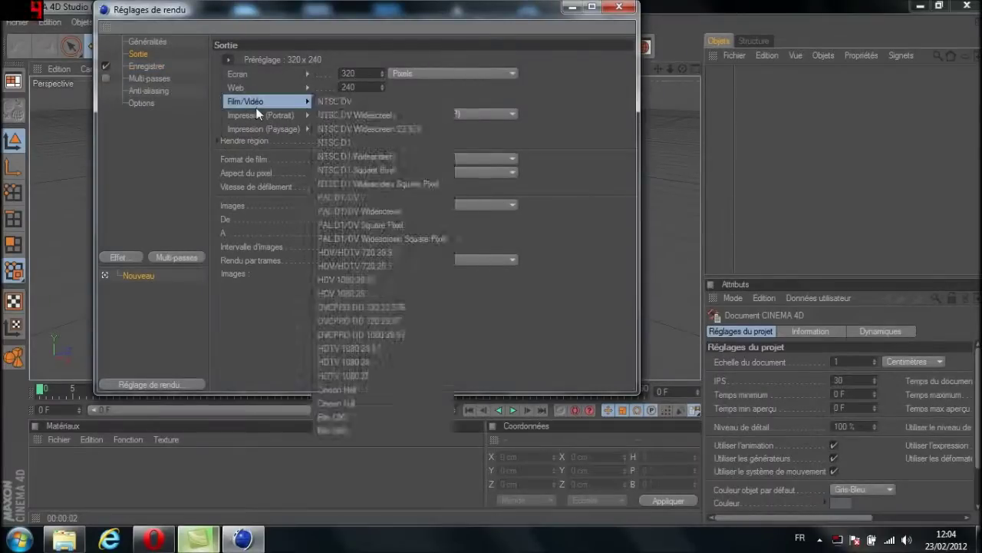
left_click(388, 251)
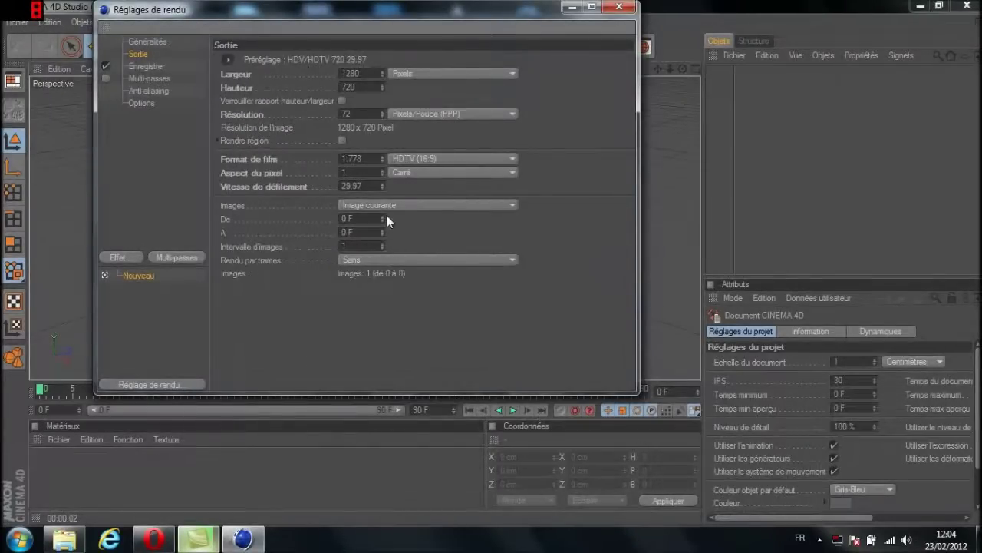
Step: Set the frame range of the render output to Manuellement
left_click(391, 208)
left_click(390, 218)
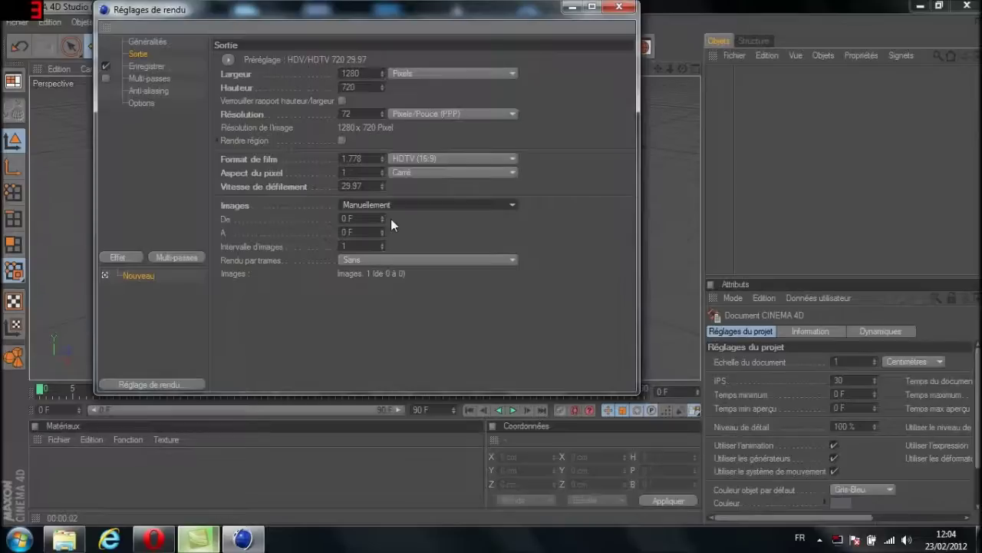
left_click(390, 206)
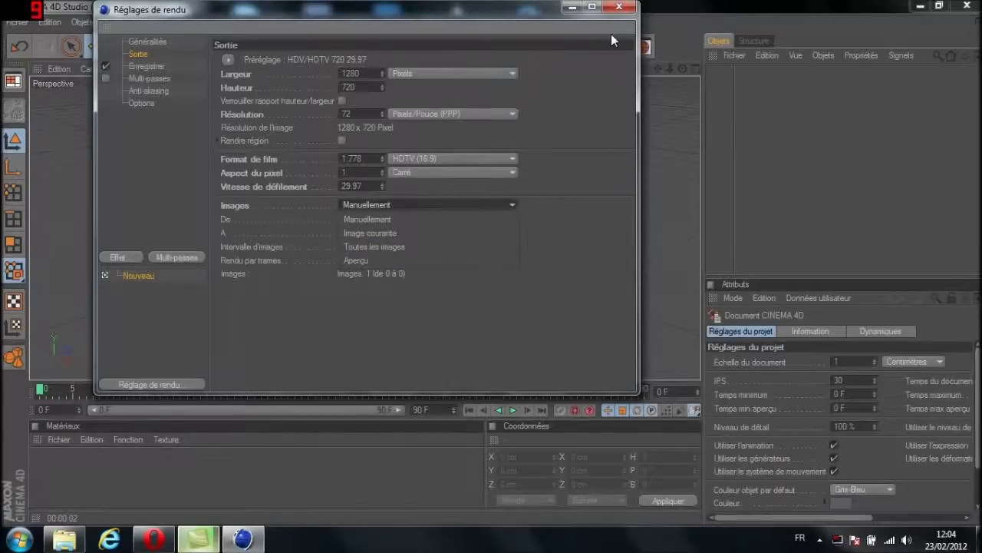
left_click(146, 67)
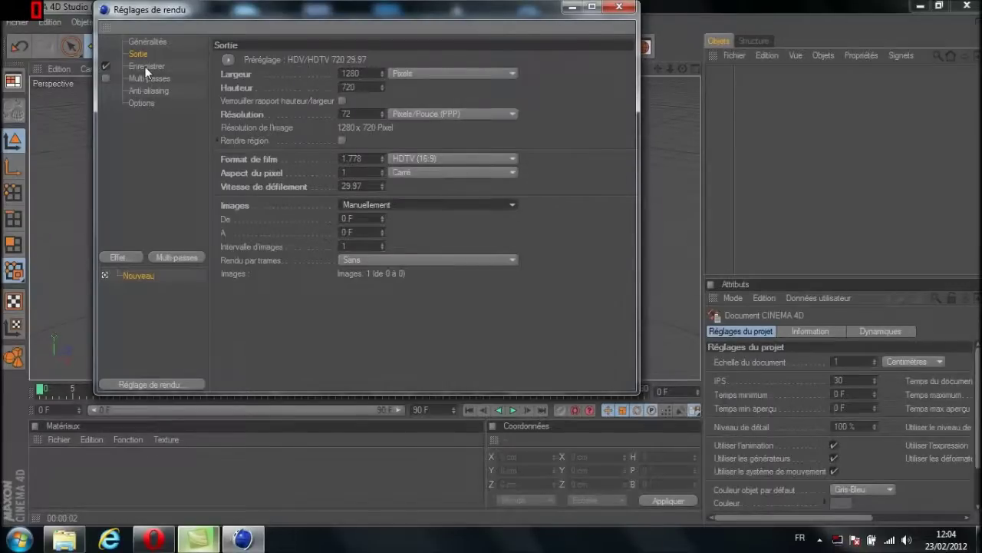
Step: Set the render's save path to a file named tuto15 on the desktop (Bureau)
left_click(146, 67)
left_click(615, 82)
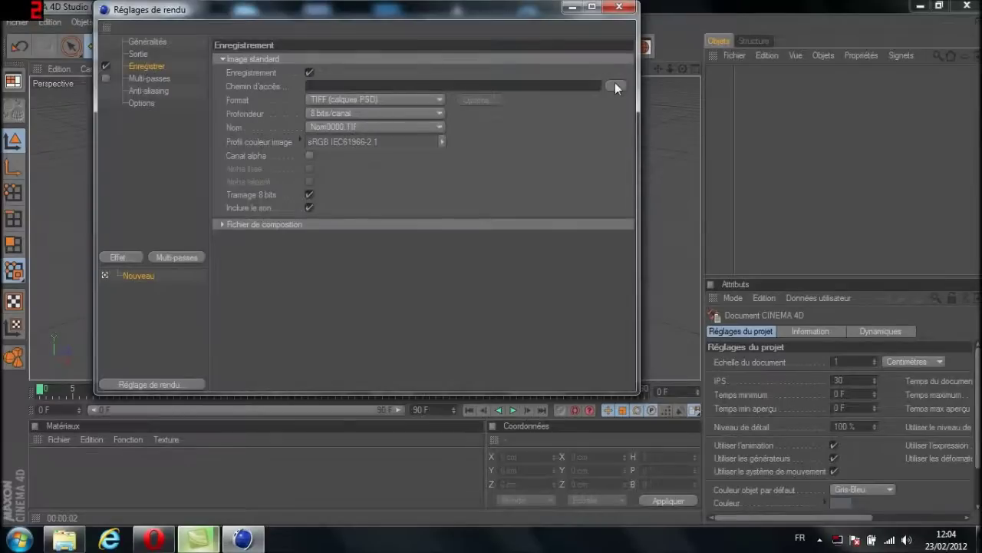
left_click(175, 121)
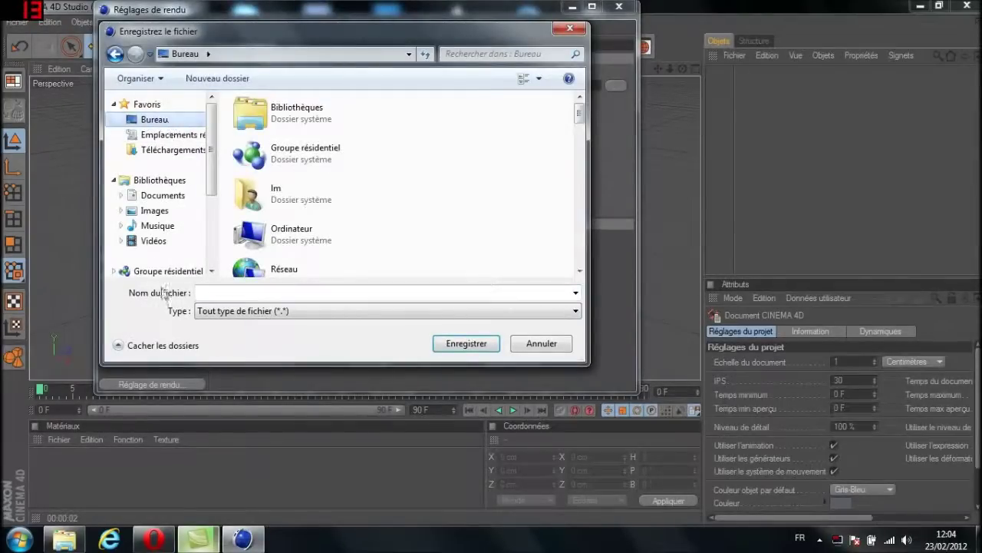
left_click(256, 295)
type("tut")
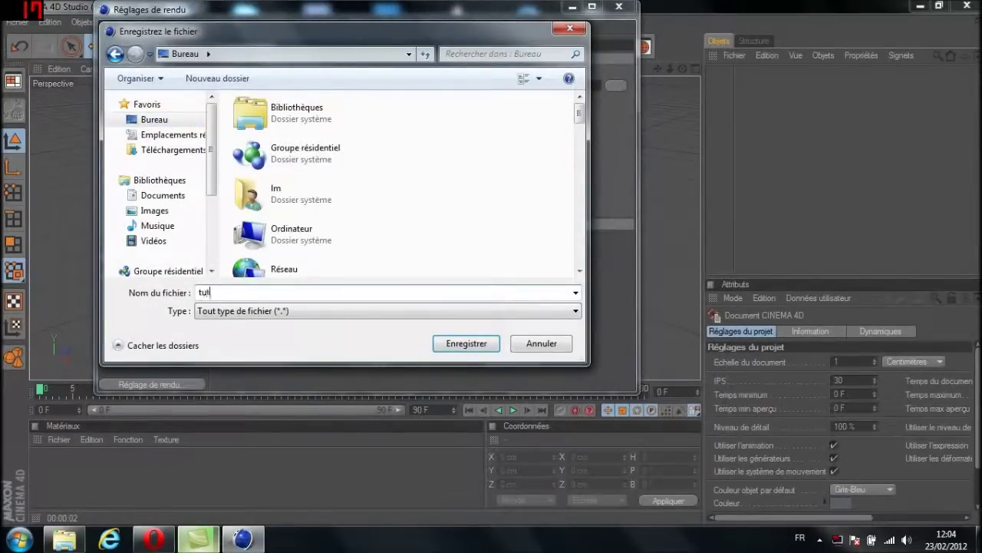
type("o15")
key("Return")
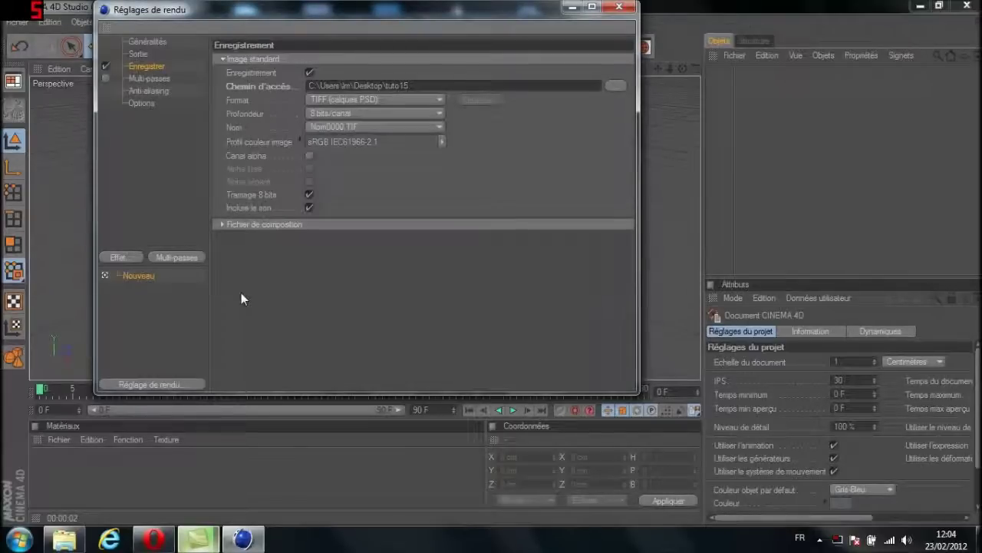
Step: Set the saved image format to PNG with a depth of 16 bits/canal and close the render settings
left_click(373, 99)
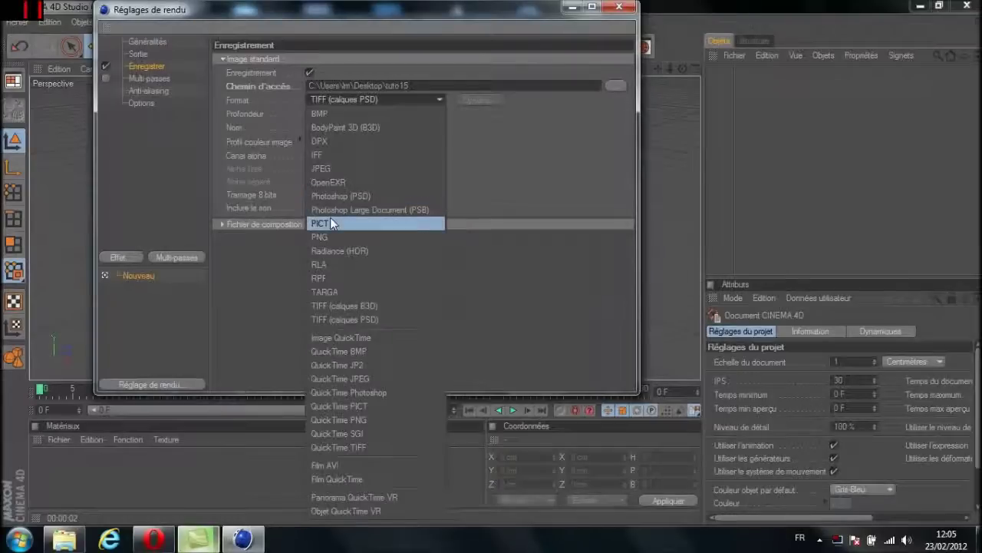
left_click(322, 236)
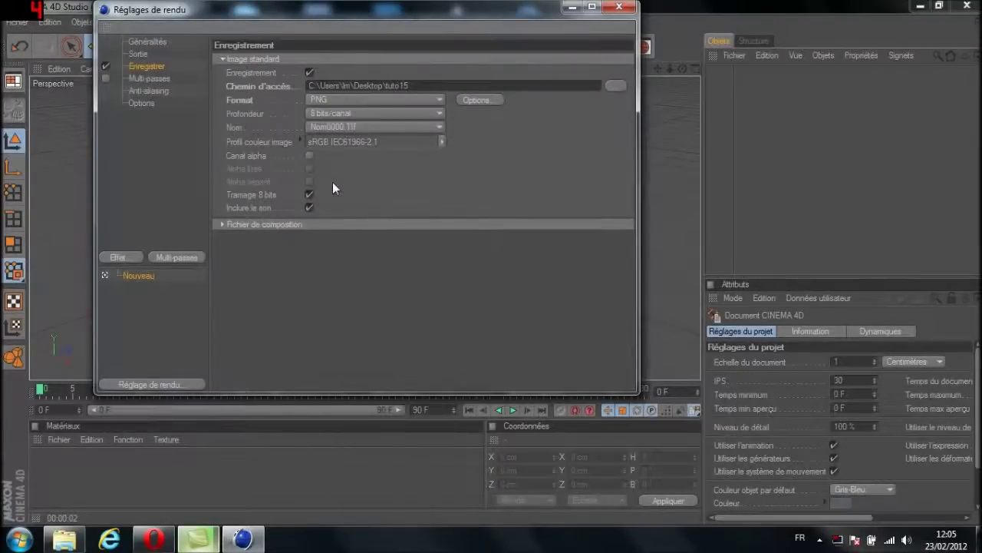
left_click(337, 113)
left_click(331, 140)
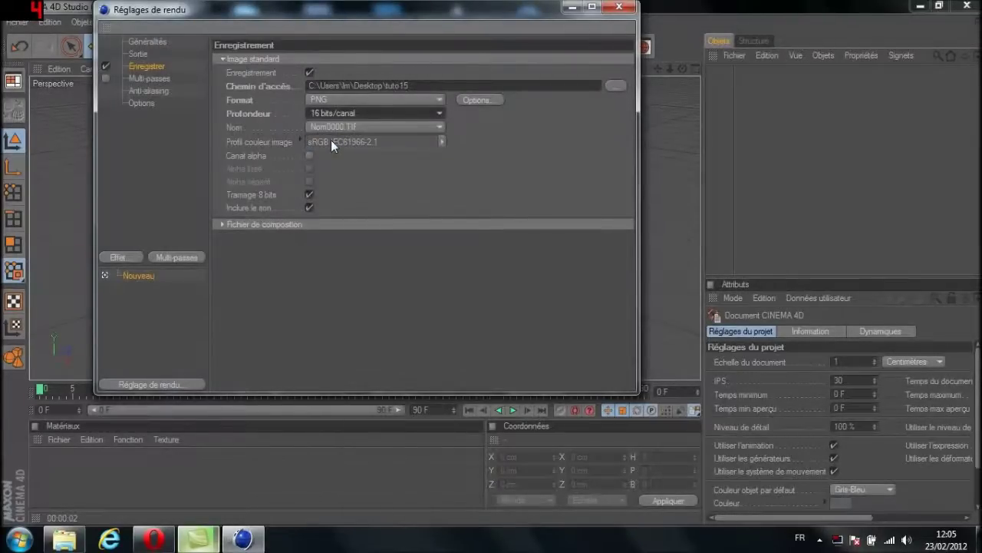
left_click(619, 7)
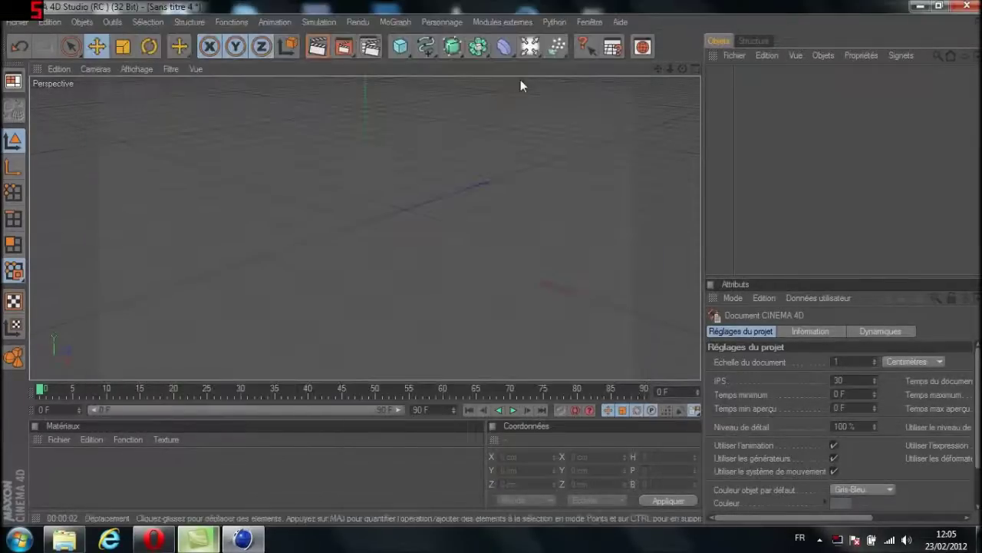
Step: Start a linear spline in the top (Haut) view with points at about X 7, Z 102 cm and X -102, Z 0 cm
left_click(696, 69)
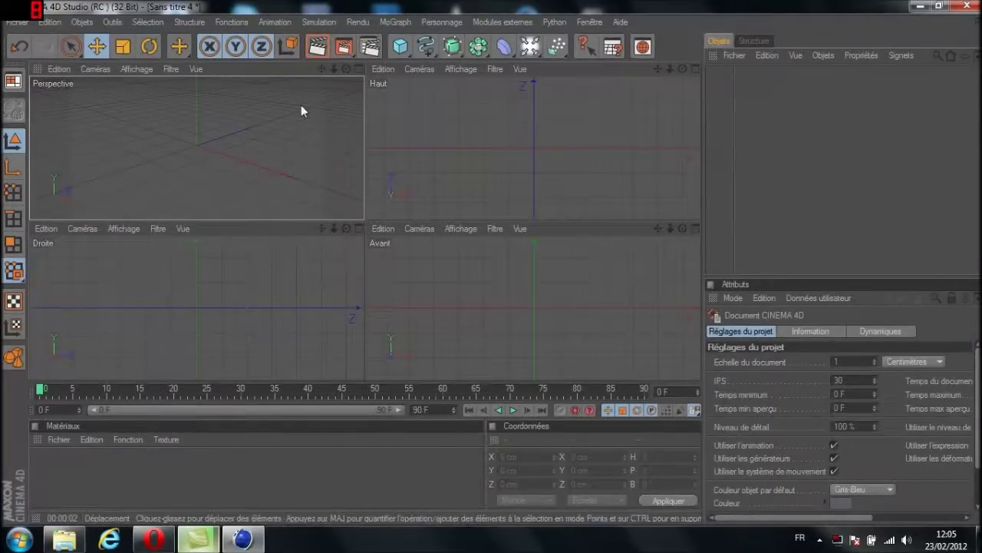
left_click(621, 105)
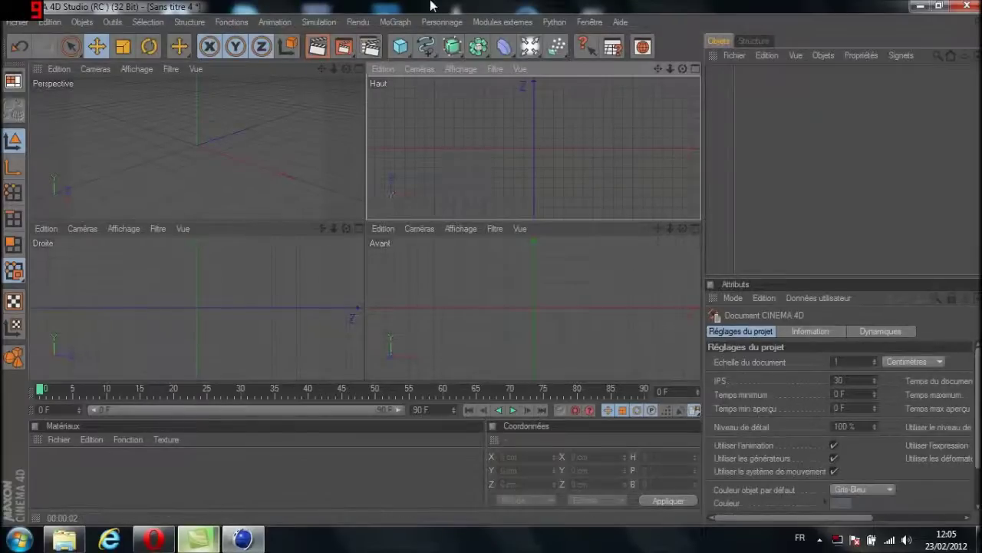
left_click(428, 50)
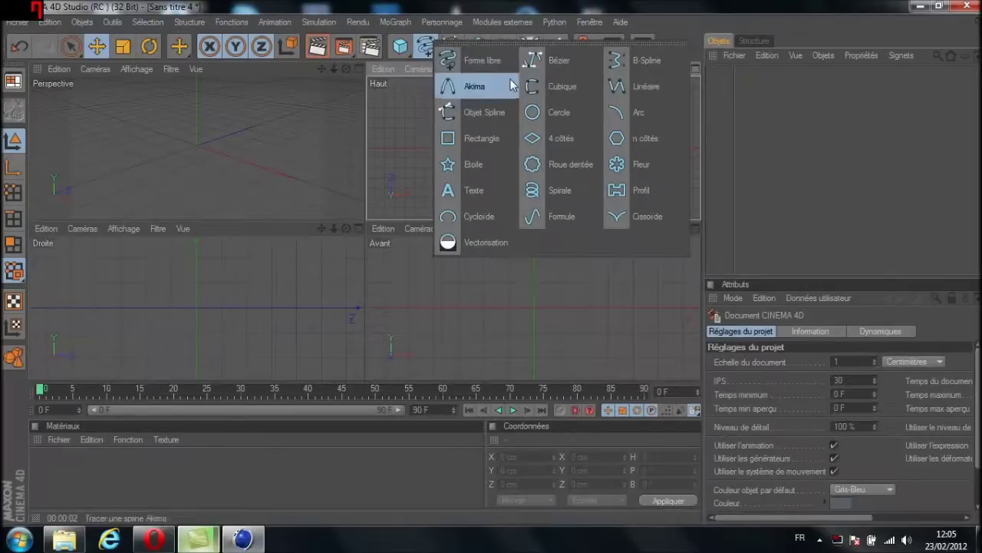
left_click(645, 88)
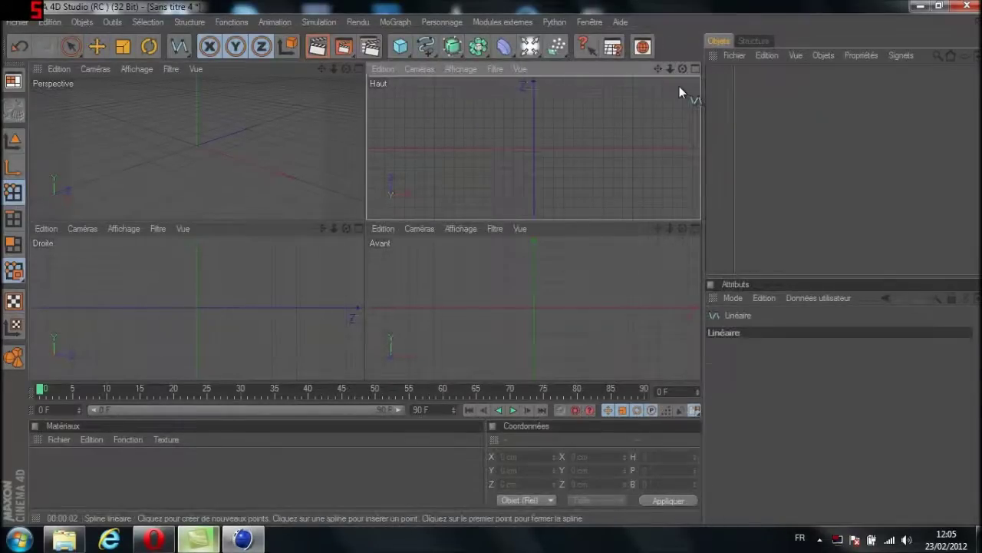
left_click(535, 137)
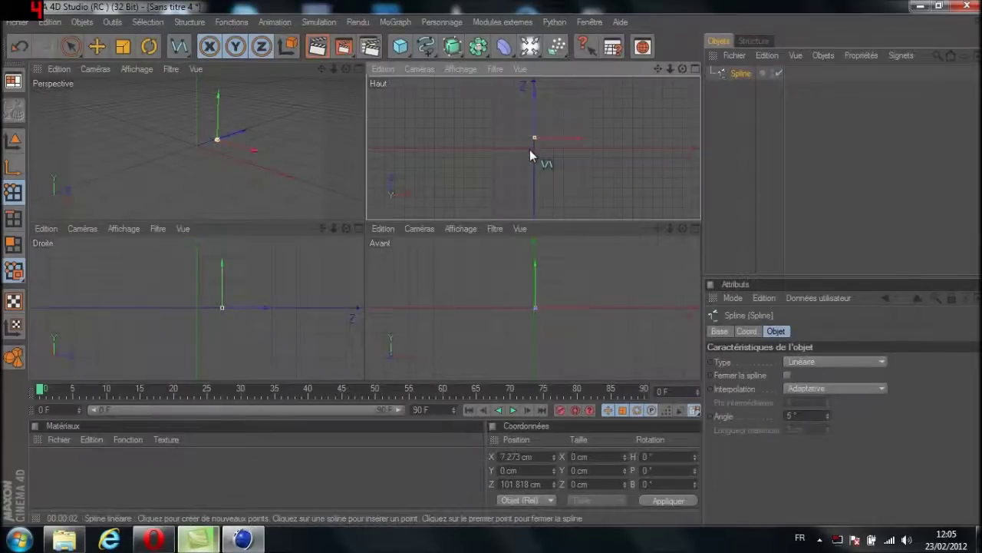
left_click(523, 147)
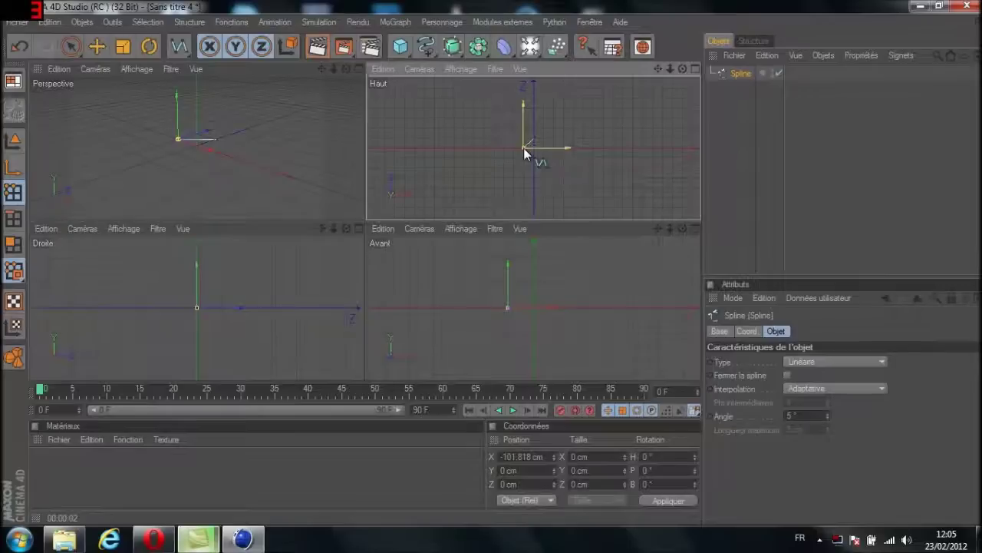
left_click(528, 141)
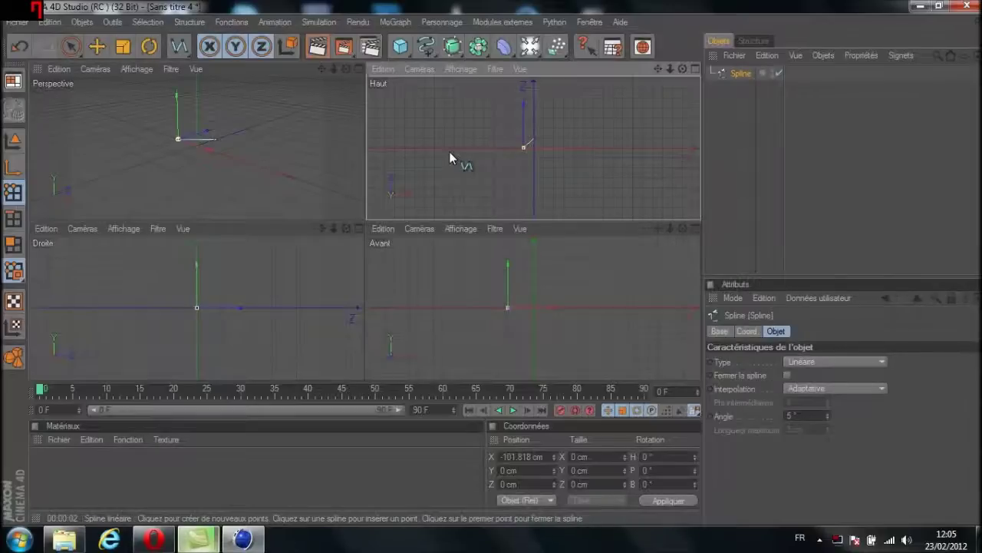
Step: Continue the spline's negative-X side through about X/Z (-400, 211), (-596, 7), (-596, -487), (-305, -604) and (0, -705) cm
left_click(494, 126)
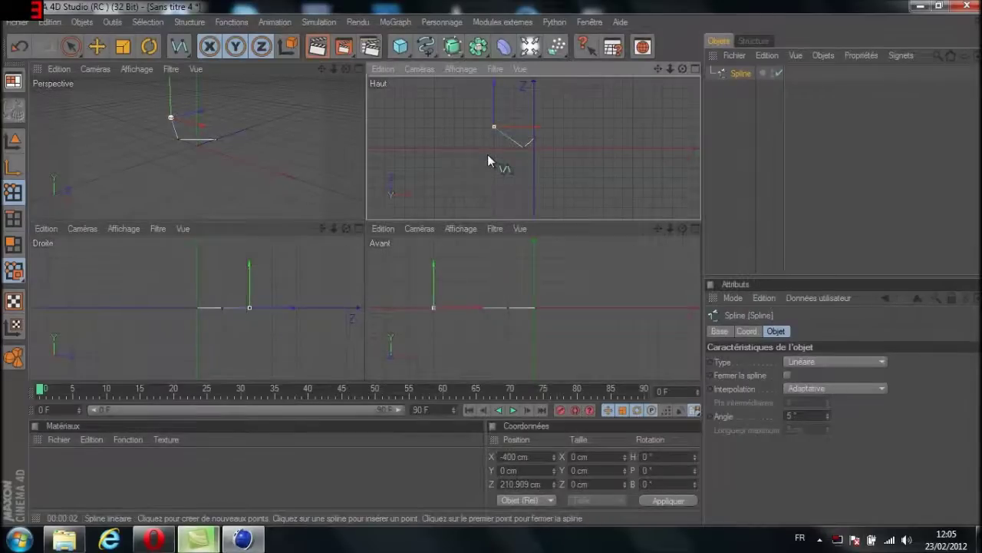
left_click(475, 146)
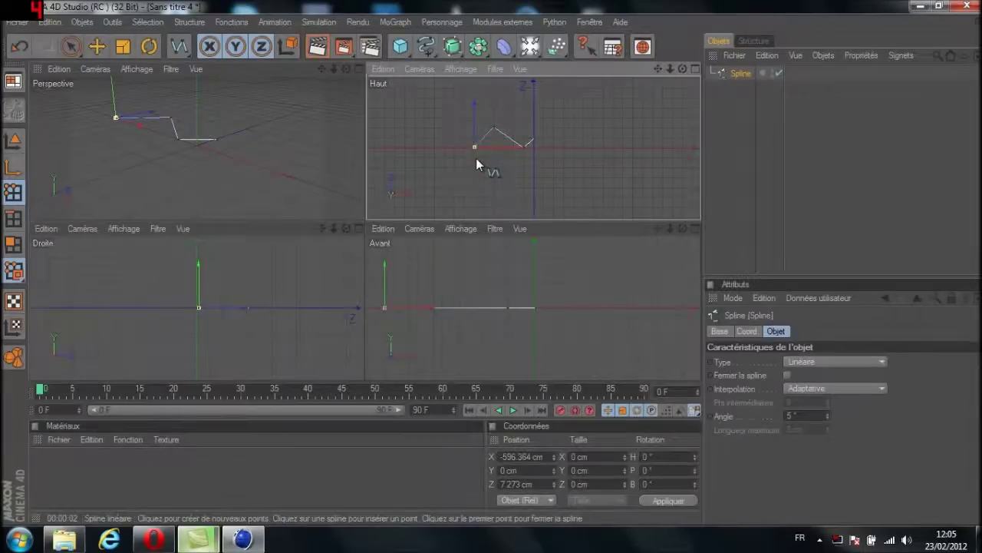
left_click(474, 196)
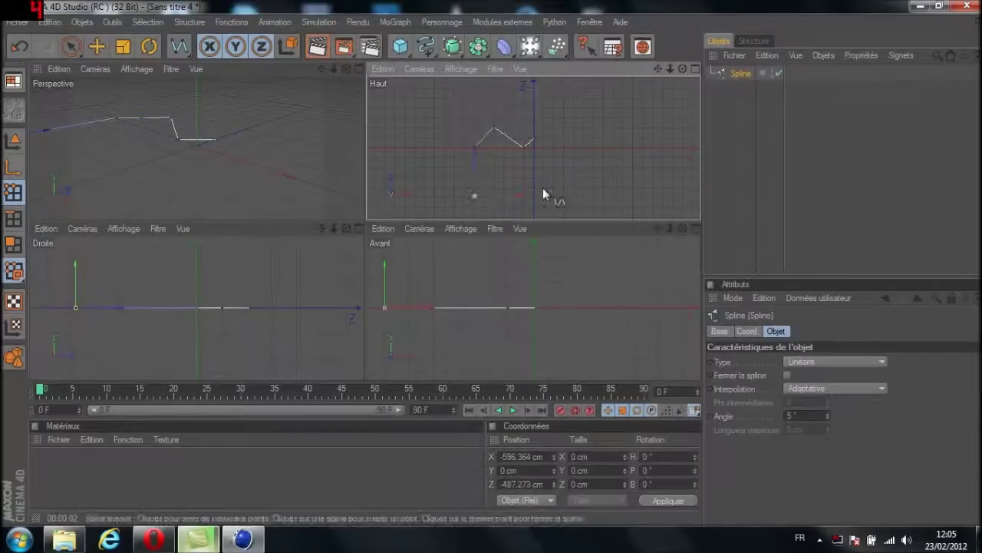
left_click(503, 208)
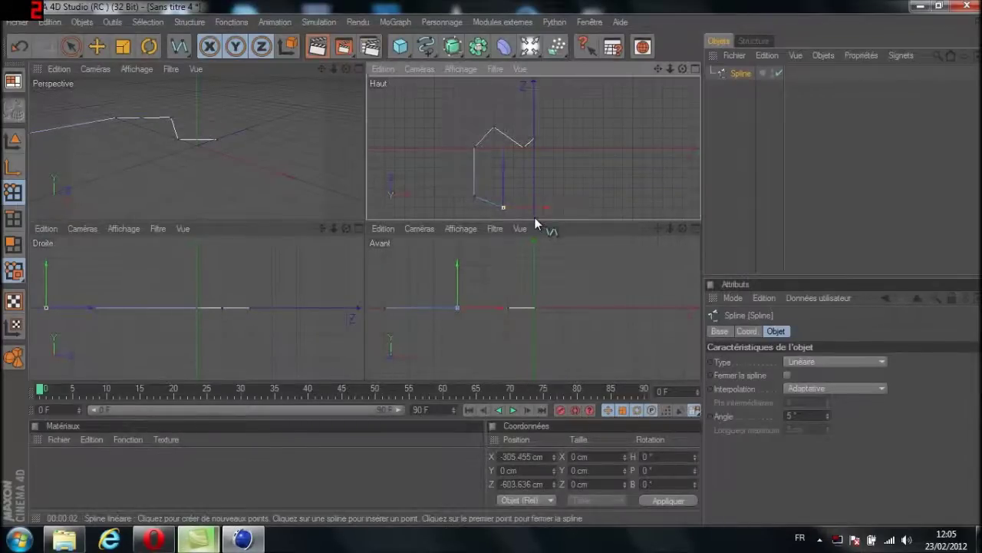
left_click(533, 217)
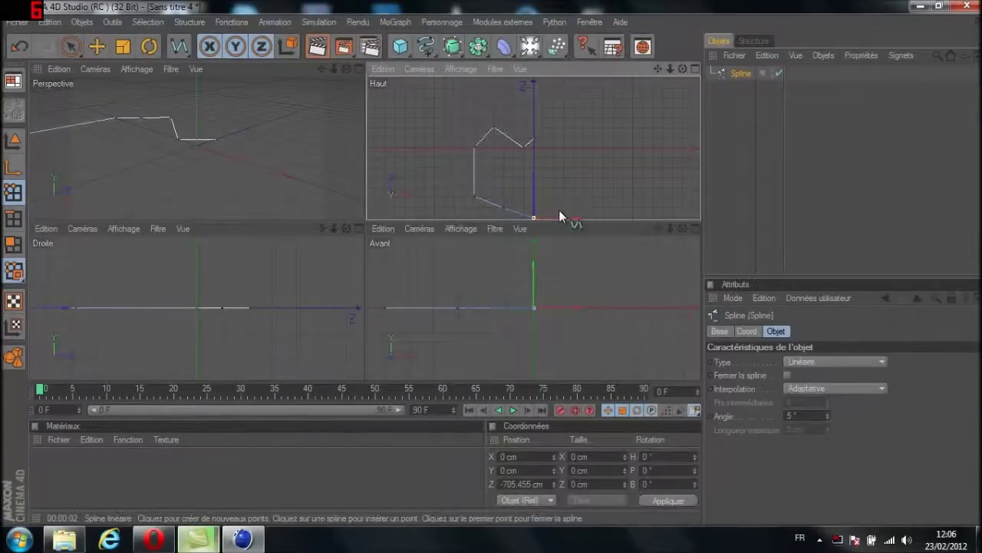
Step: Mirror the outline by placing points at about X/Z (298, -589), (596, -502), (596, 7), (400, 204) cm and the inner notch, closing the spline
left_click(563, 206)
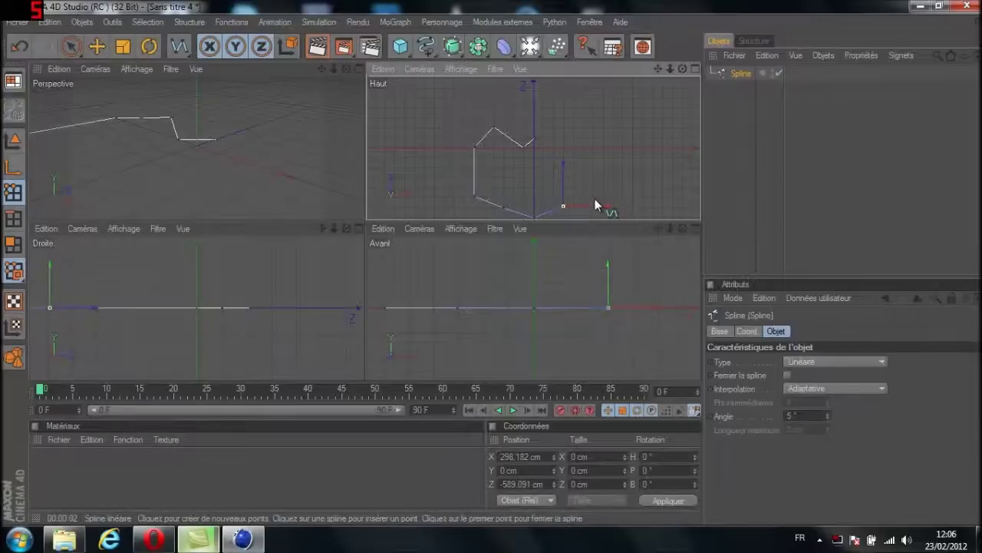
left_click(592, 198)
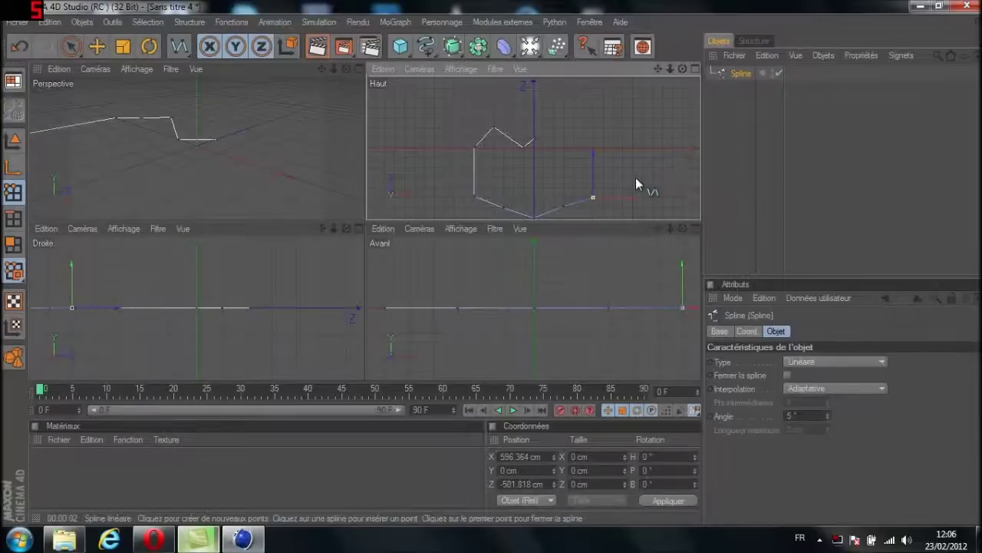
left_click(593, 147)
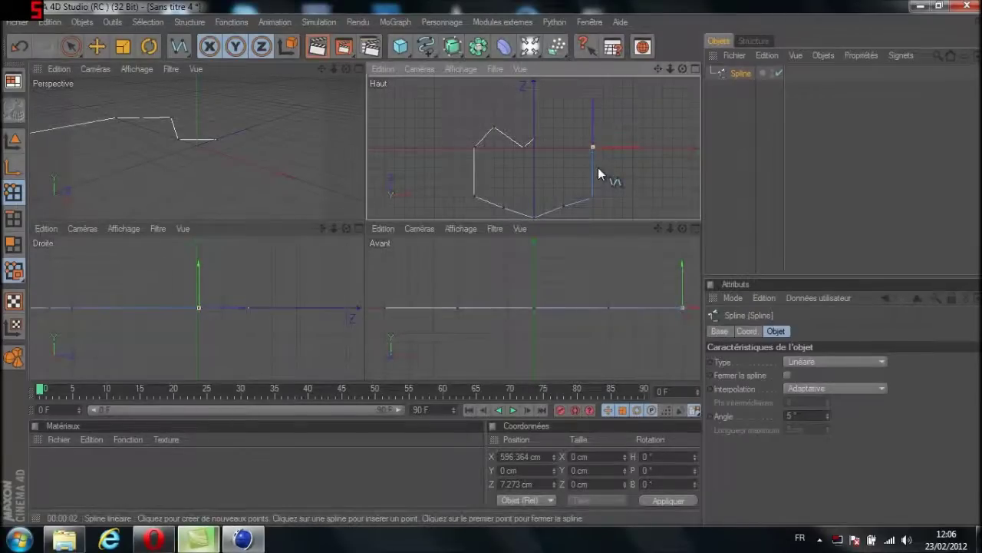
left_click(574, 128)
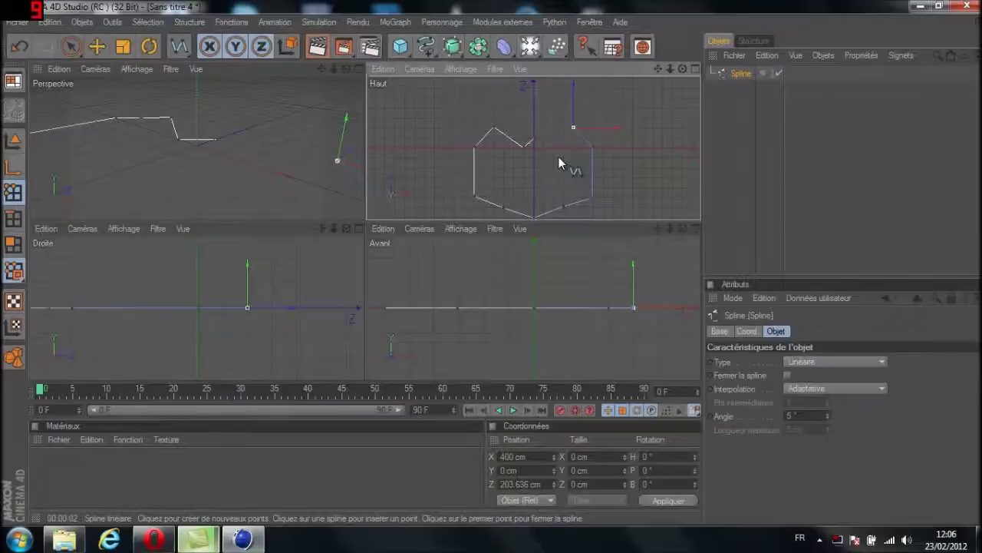
left_click(542, 145)
left_click(535, 137)
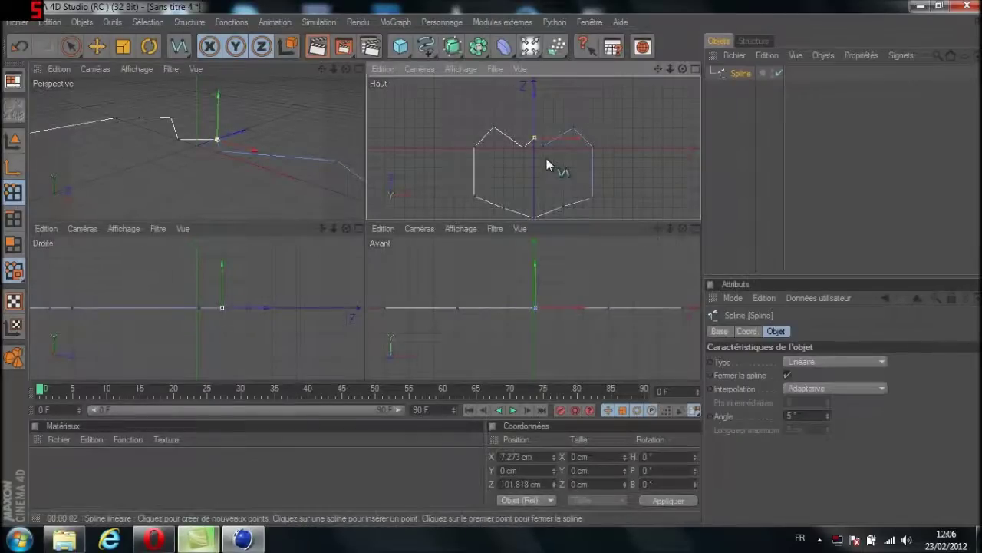
Step: Enlarge the perspective view to full size and show the whole spline outline
left_click(82, 92)
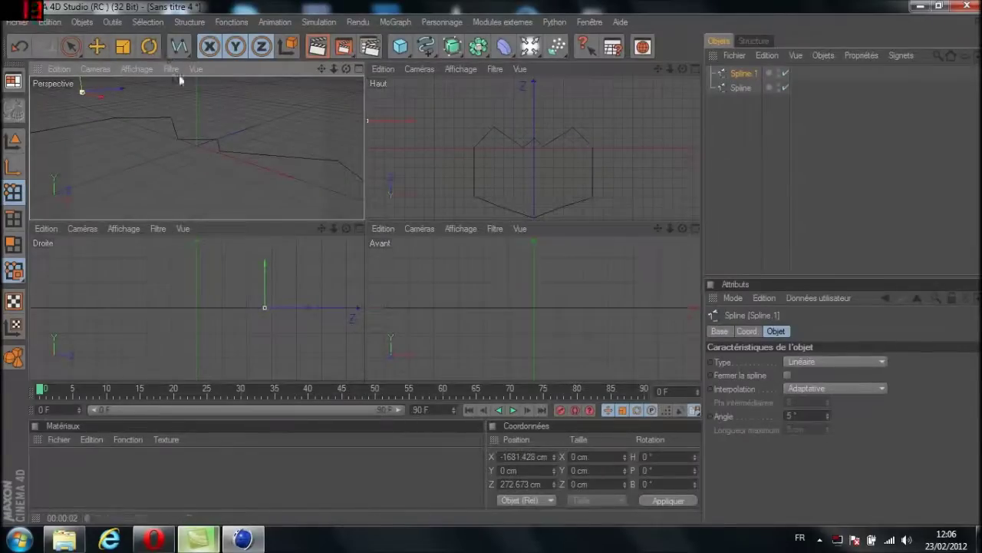
left_click(359, 70)
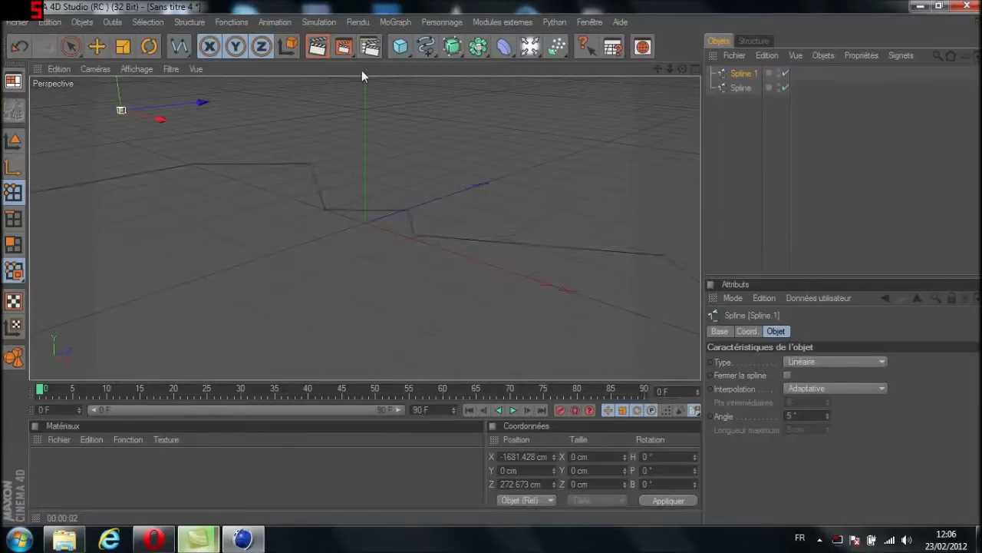
scroll(96, 239, "down", 4)
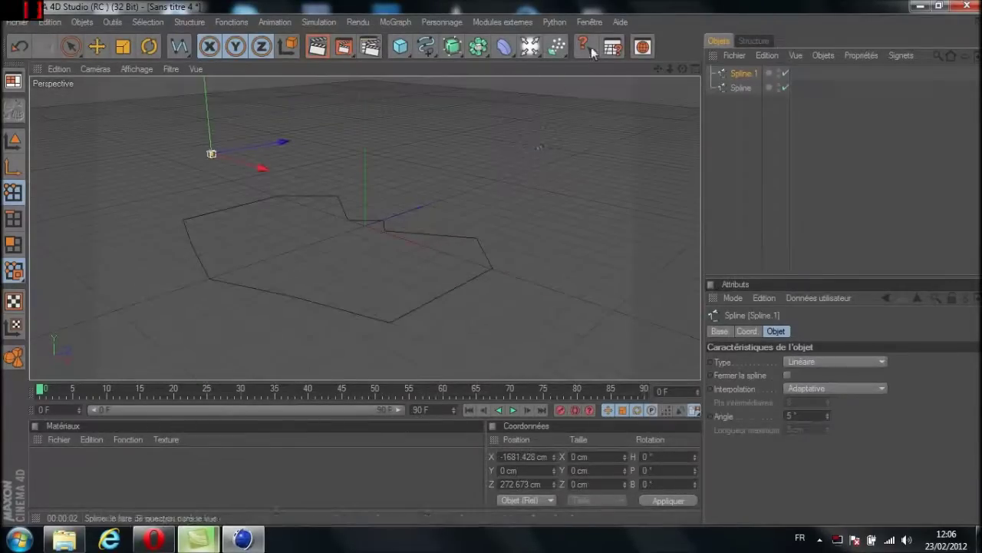
Step: Add an Extrusion NURBS object to the scene for the spline outline
left_click_drag(682, 69, 673, 92)
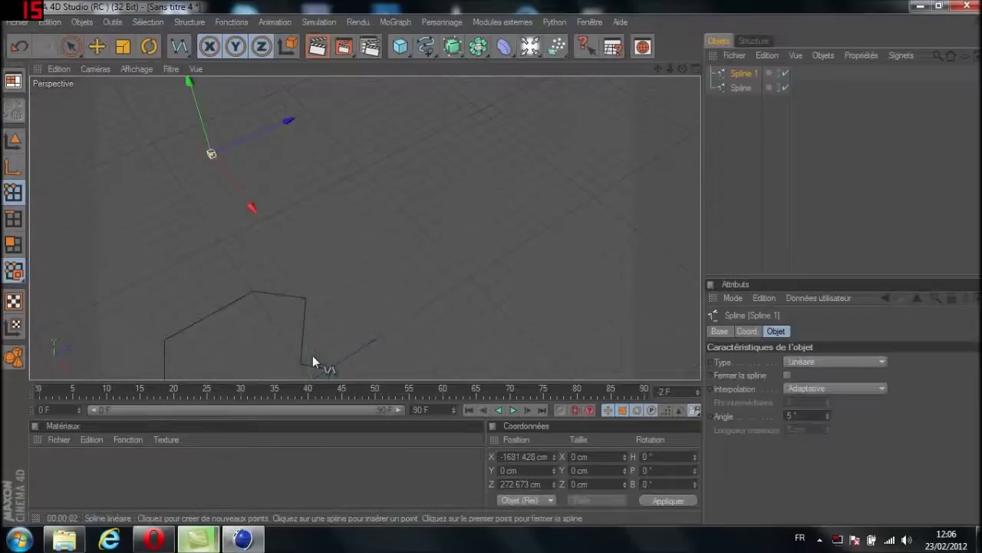
scroll(313, 357, "down", 3)
left_click_drag(682, 69, 707, 33)
left_click_drag(658, 70, 559, 70)
scroll(612, 104, "up", 3)
scroll(613, 103, "up", 1)
left_click_drag(682, 69, 707, 114)
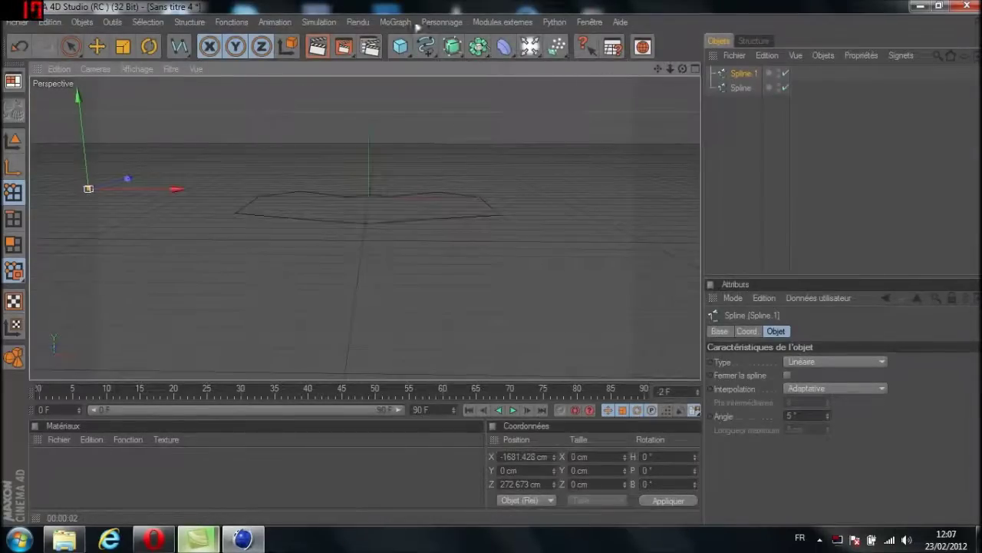
left_click(454, 49)
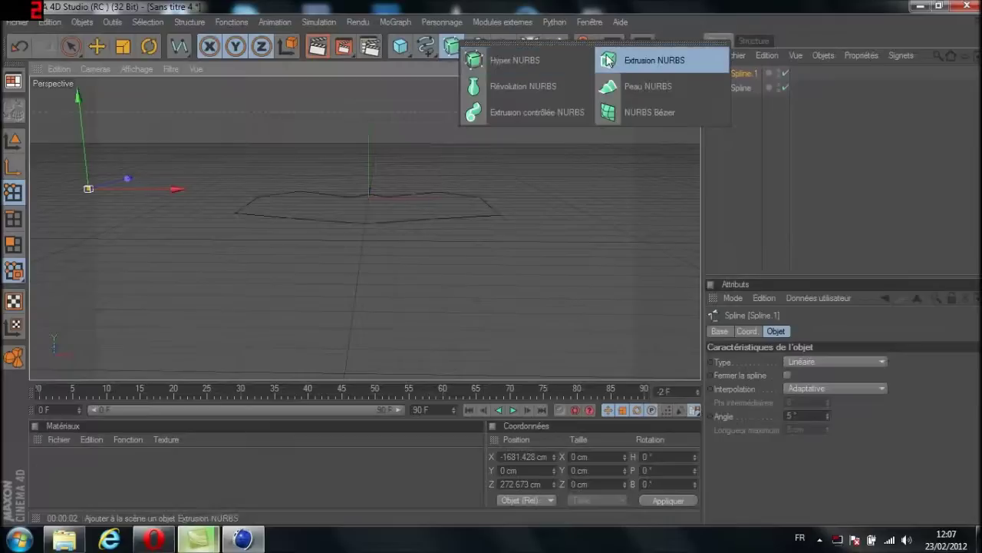
left_click(607, 60)
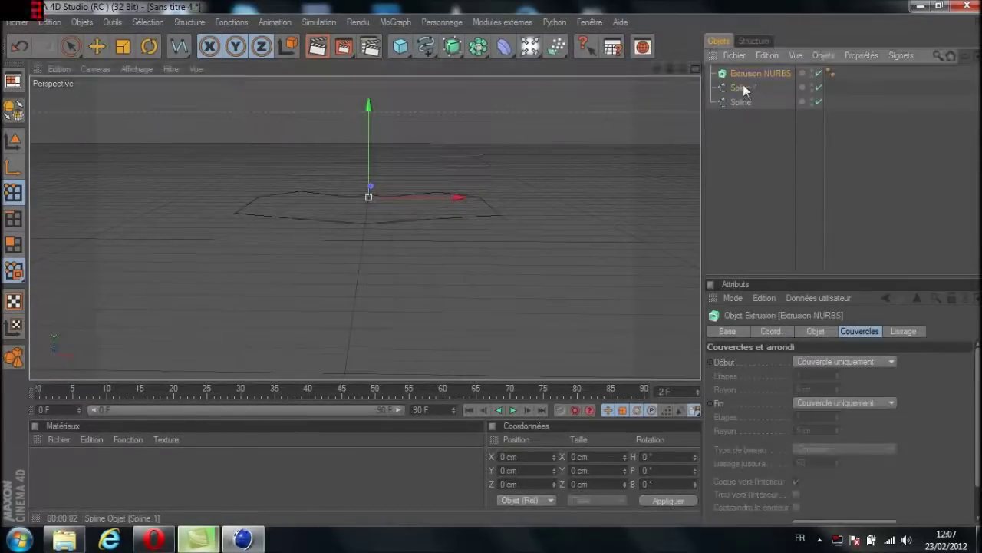
Step: Delete the empty extra spline and nest the closed outline spline under the Extrusion NURBS object
left_click(745, 86)
left_click(749, 101)
left_click(744, 88)
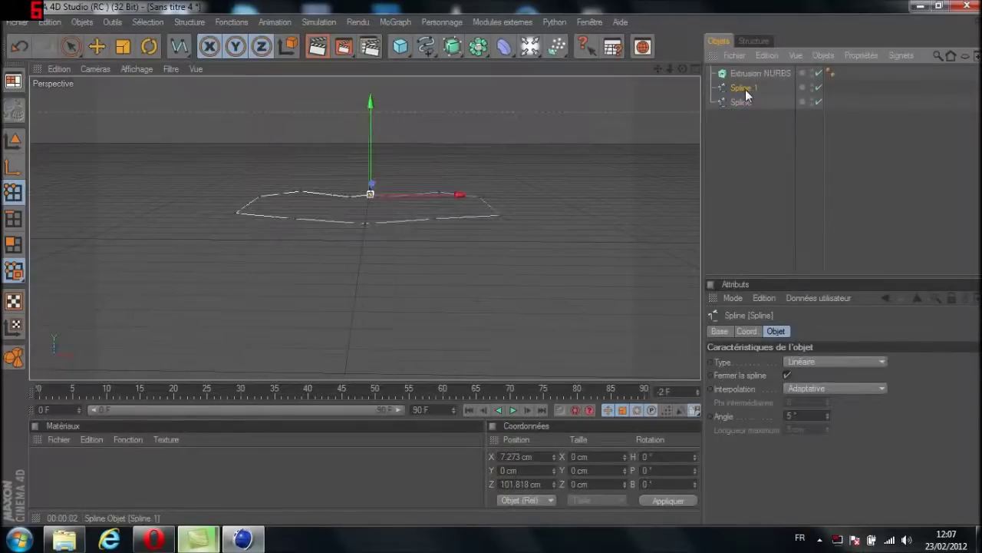
key("Delete")
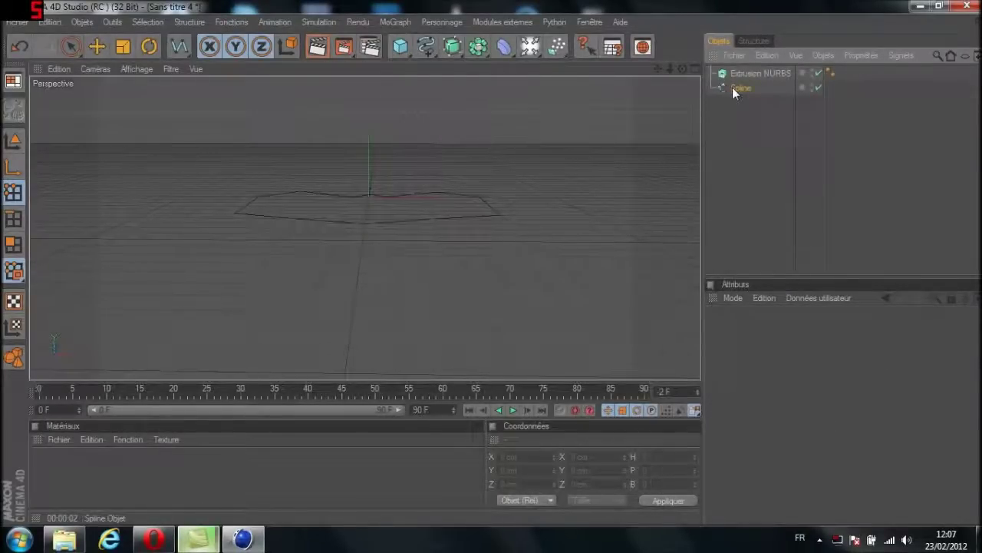
left_click_drag(732, 87, 736, 72)
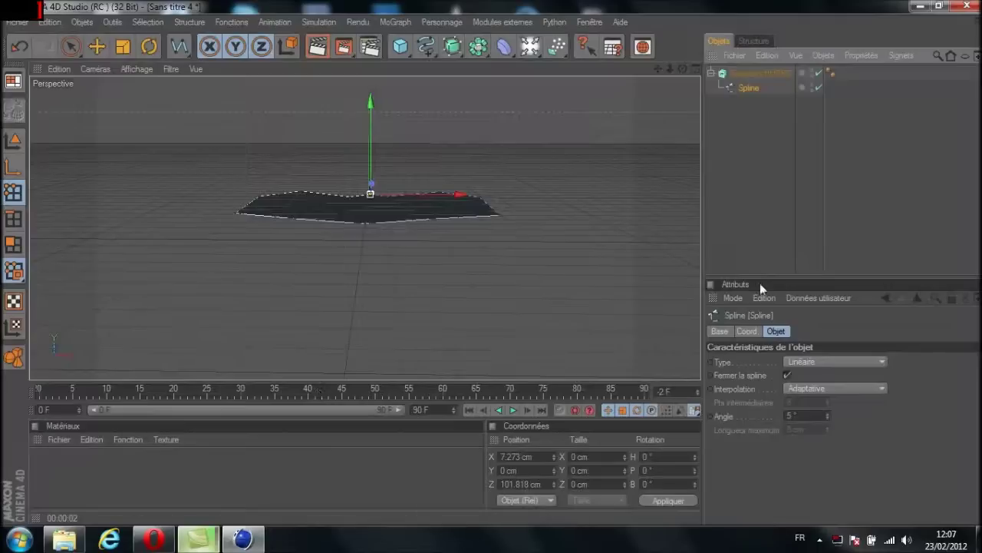
Step: Set the Extrusion NURBS object's Y movement to 100 cm to give the outline vertical thickness
left_click(774, 71)
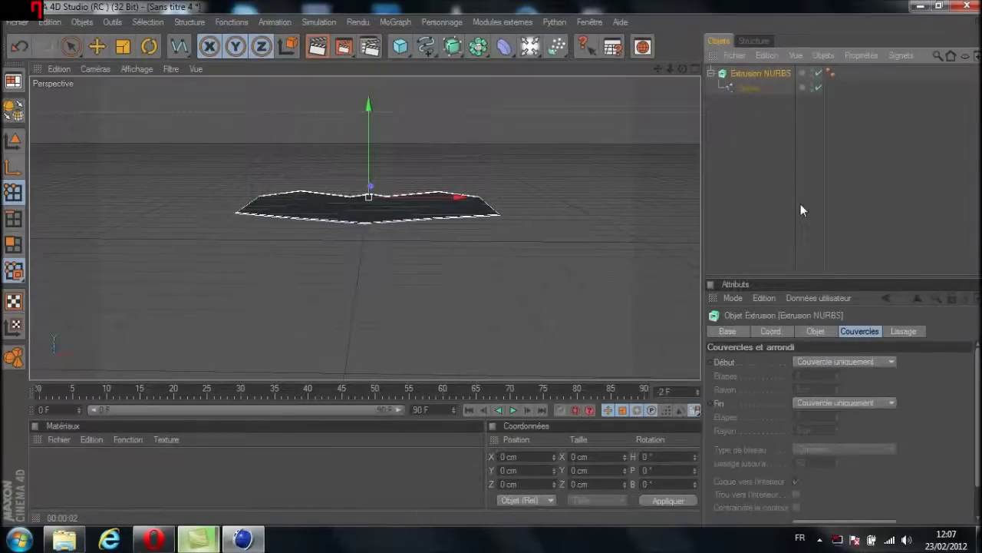
left_click(813, 332)
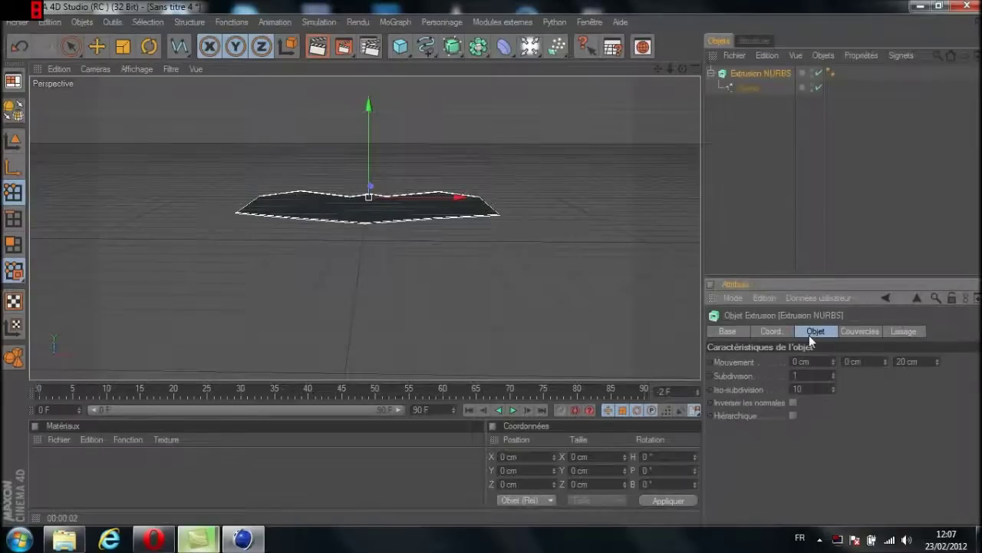
double_click(852, 361)
type("100")
key("Return")
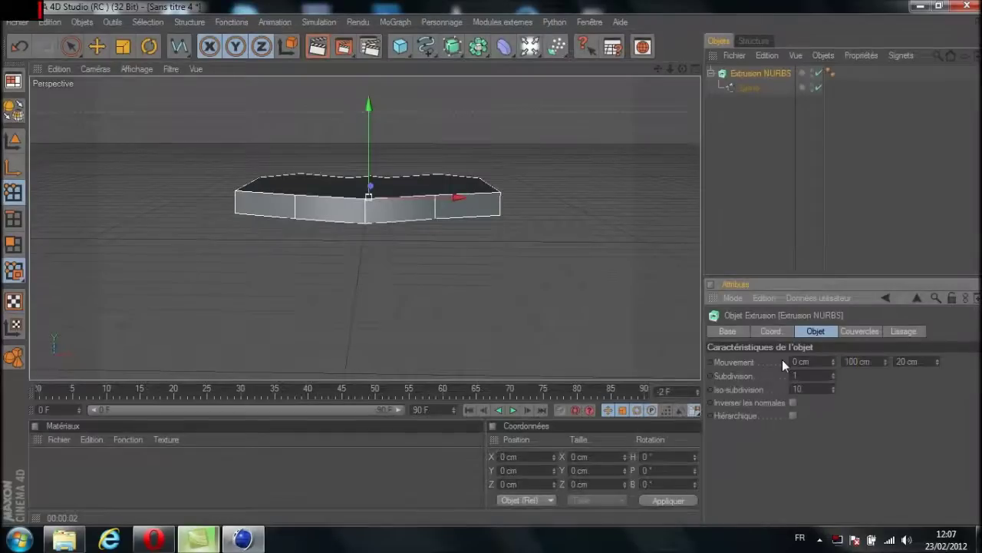
Step: Set both the start and end caps of the extrusion to "Couvercle et biseau"
left_click_drag(682, 69, 685, 5)
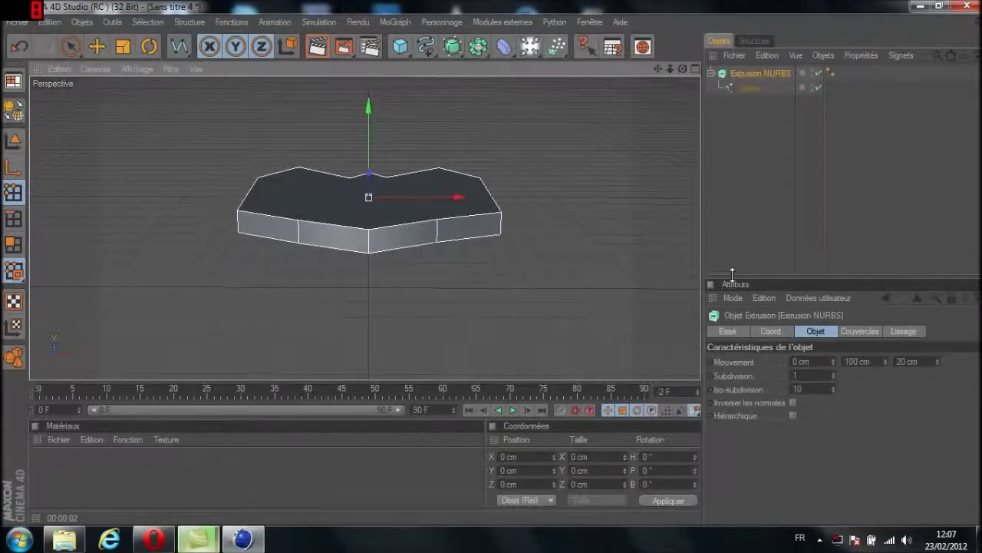
left_click(859, 331)
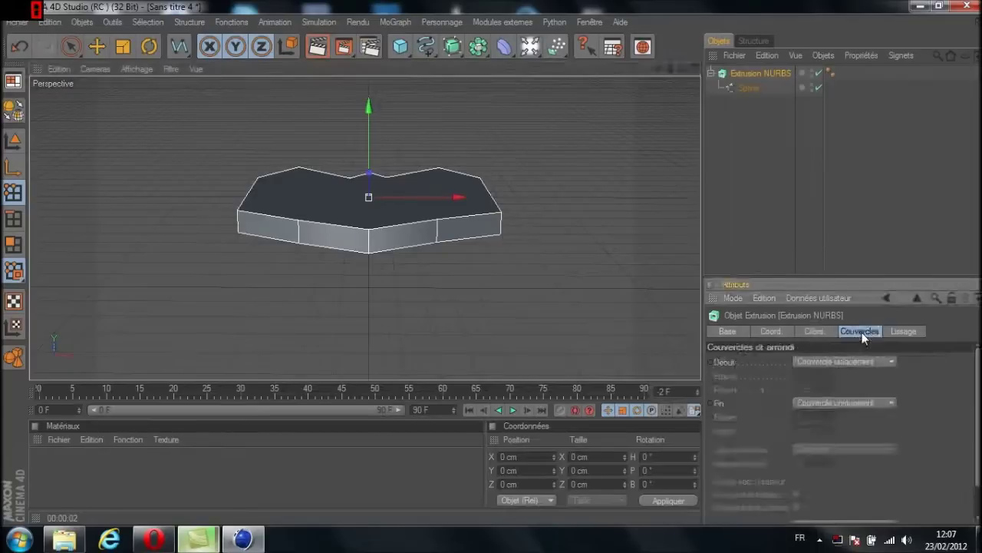
left_click(851, 362)
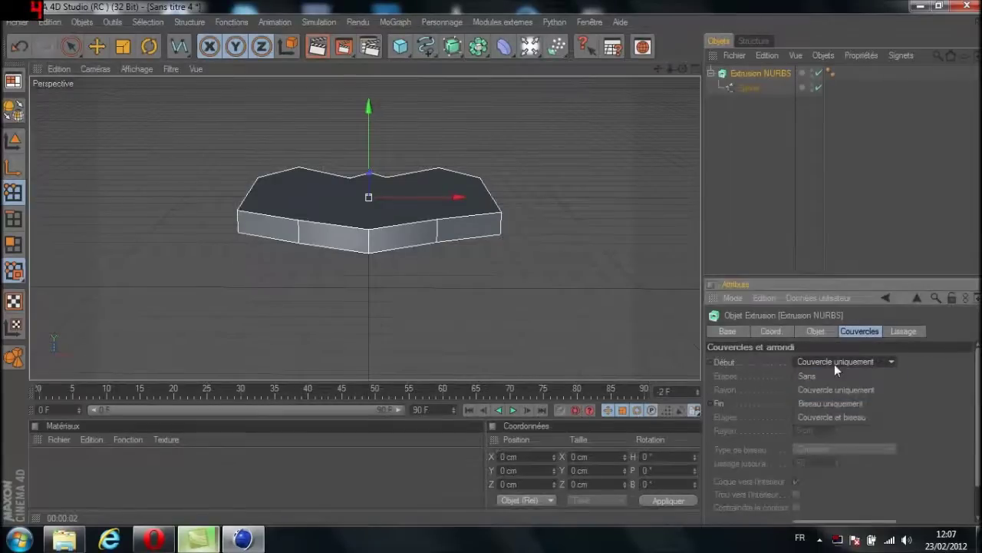
left_click(833, 417)
left_click(829, 403)
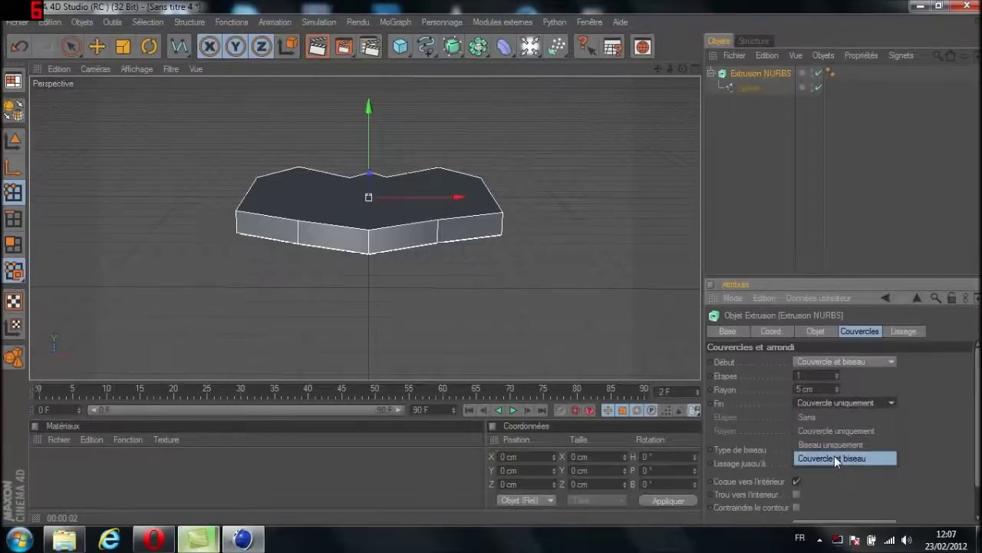
left_click(834, 457)
Step: Set the extrusion's start bevel radius to 60 cm and its end bevel radius to 50 cm
left_click(805, 389)
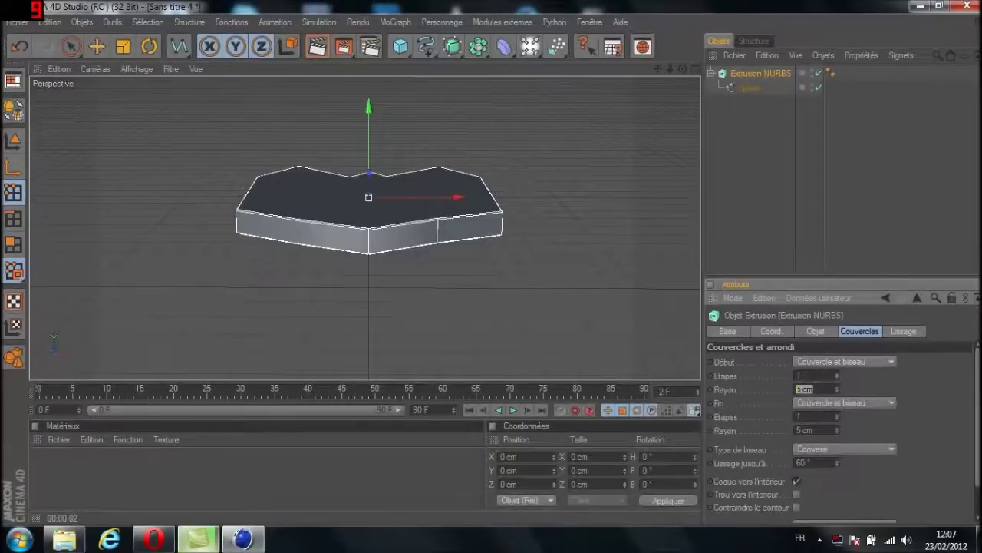
type("60")
key("Return")
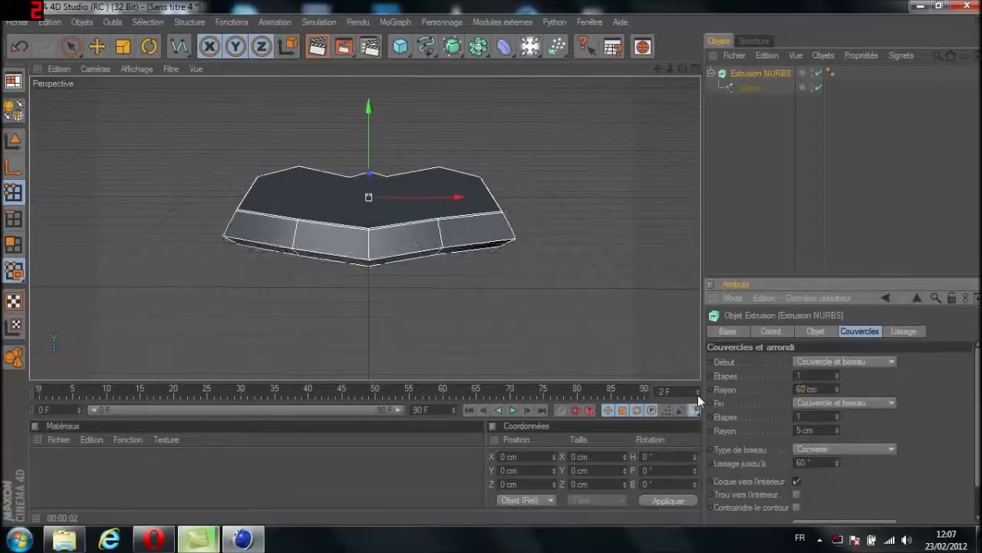
left_click(805, 430)
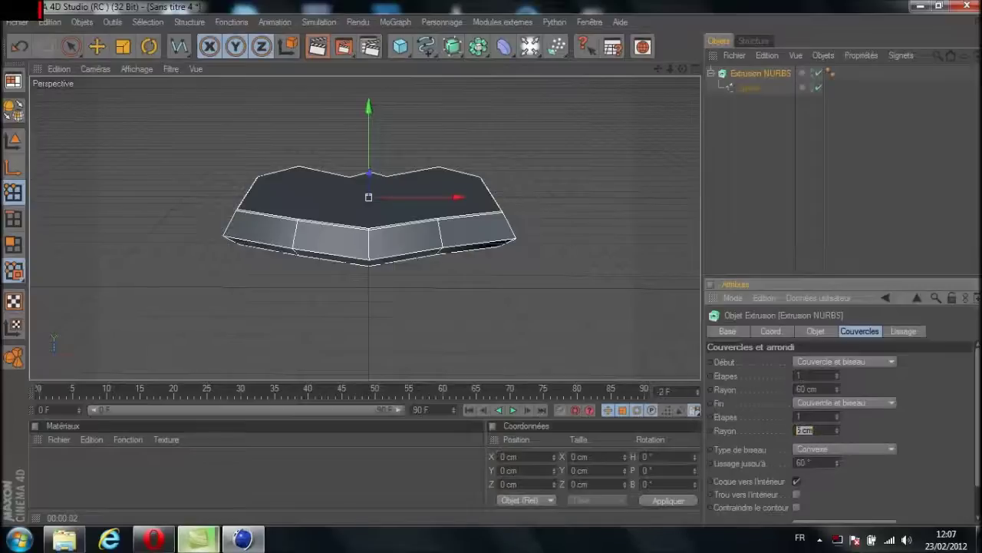
type("50")
key("Return")
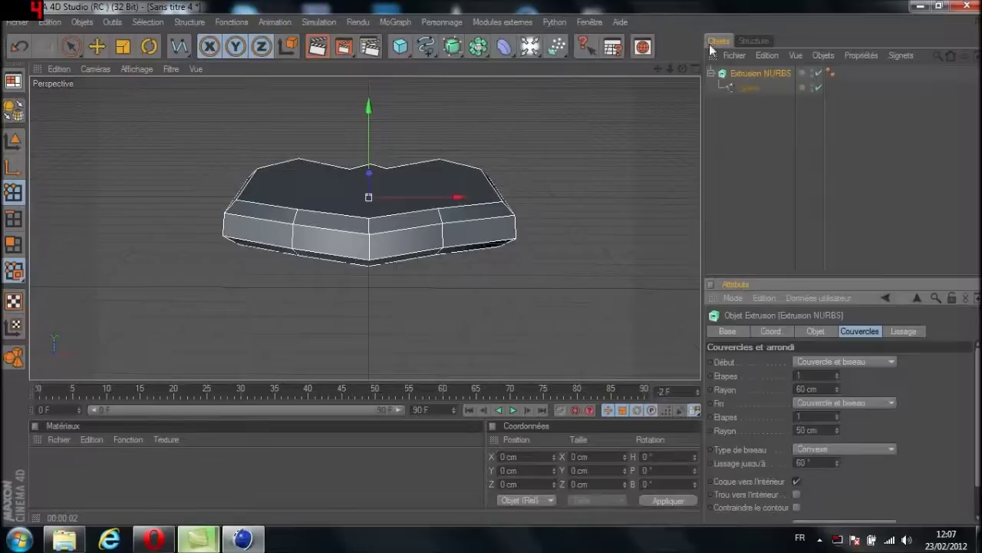
Step: Rotate the extruded shape 90° about its X axis to stand it upright, and raise it vertically above the floor grid
left_click_drag(682, 69, 613, 72)
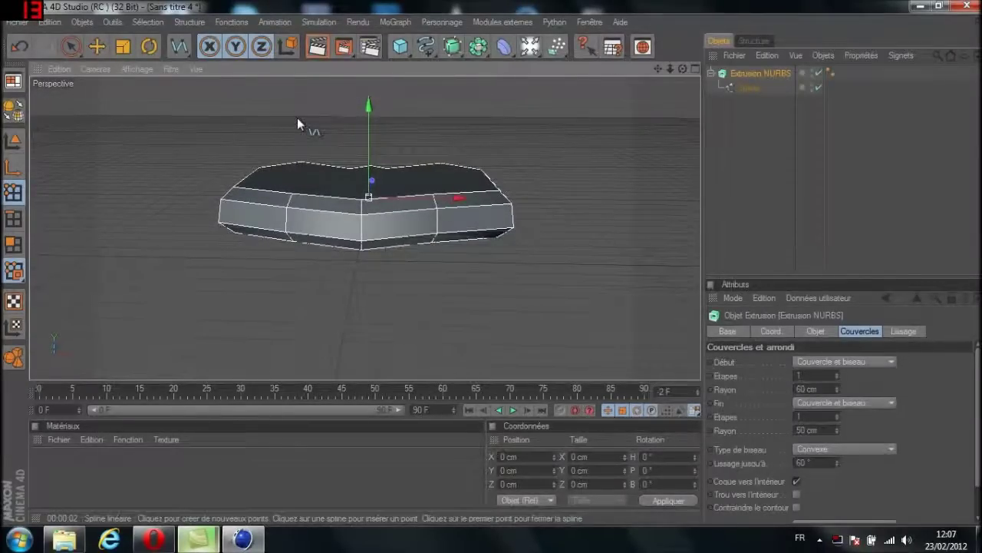
key("r")
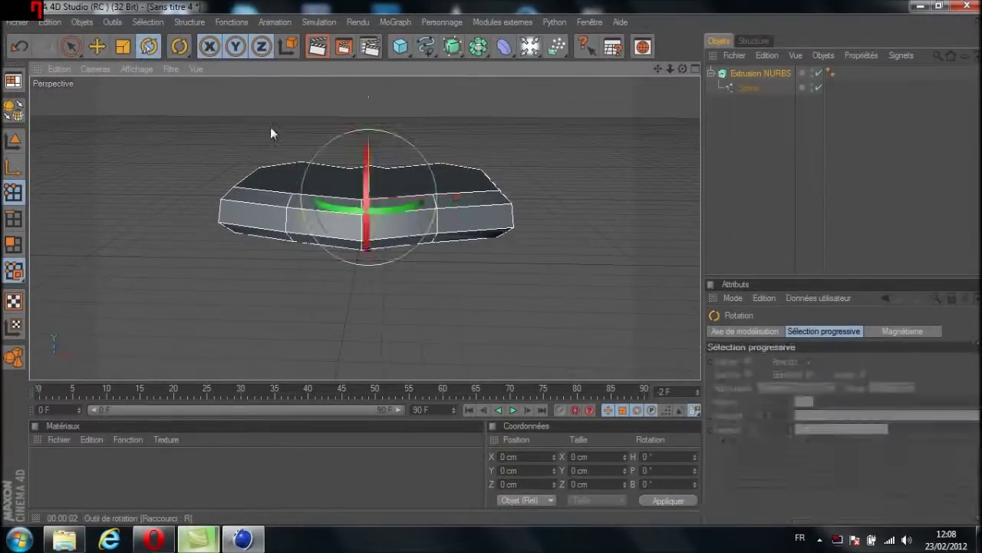
left_click_drag(369, 150, 366, 223)
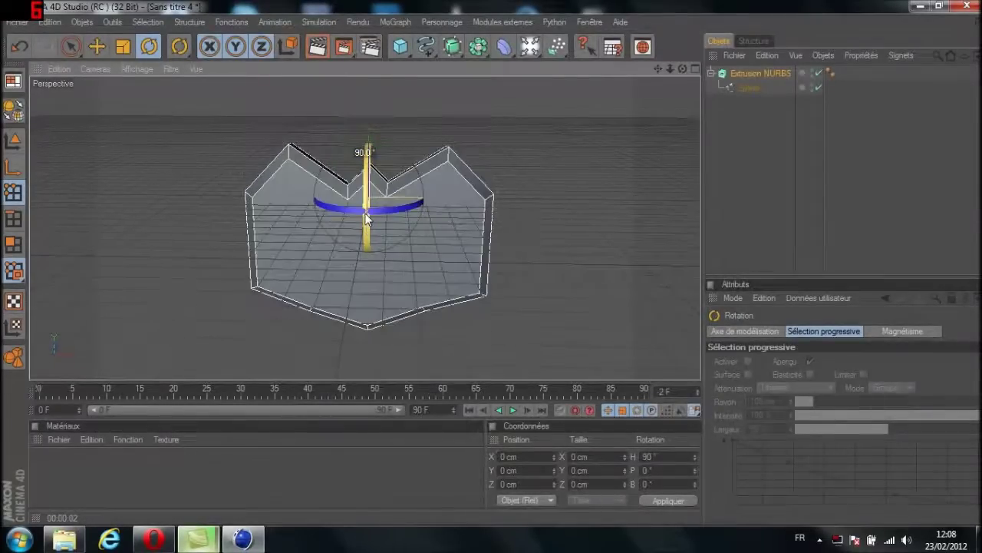
left_click(96, 46)
left_click_drag(373, 176, 371, 81)
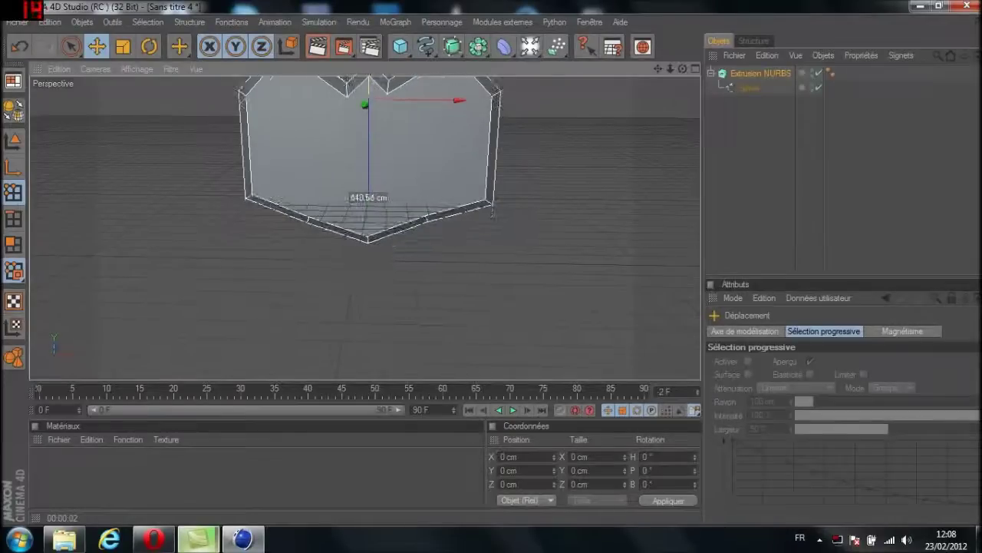
scroll(374, 144, "down", 2)
left_click_drag(680, 70, 660, 108)
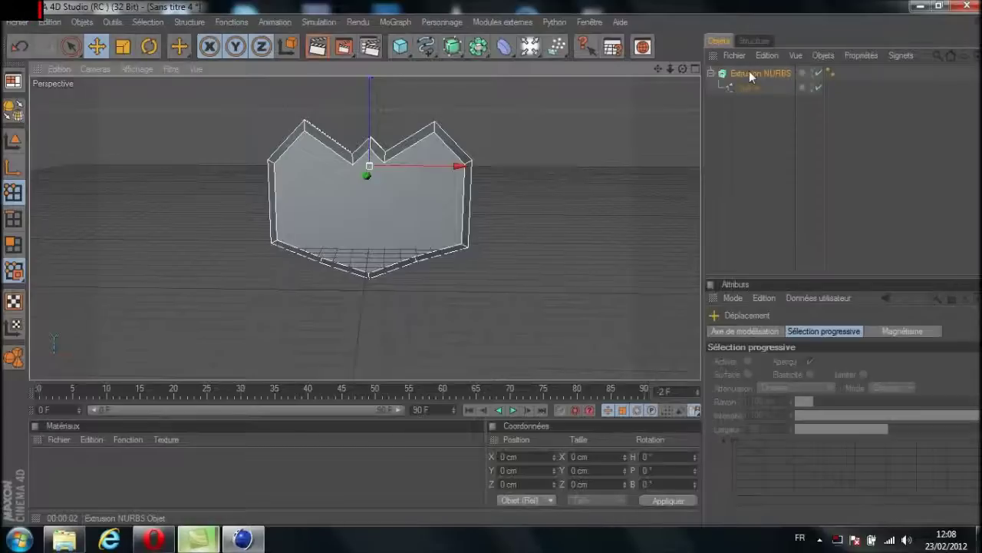
Step: Duplicate the Extrusion NURBS object with its spline and set the copy's start bevel radius to 127 cm
left_click_drag(749, 71, 754, 111, "ctrl")
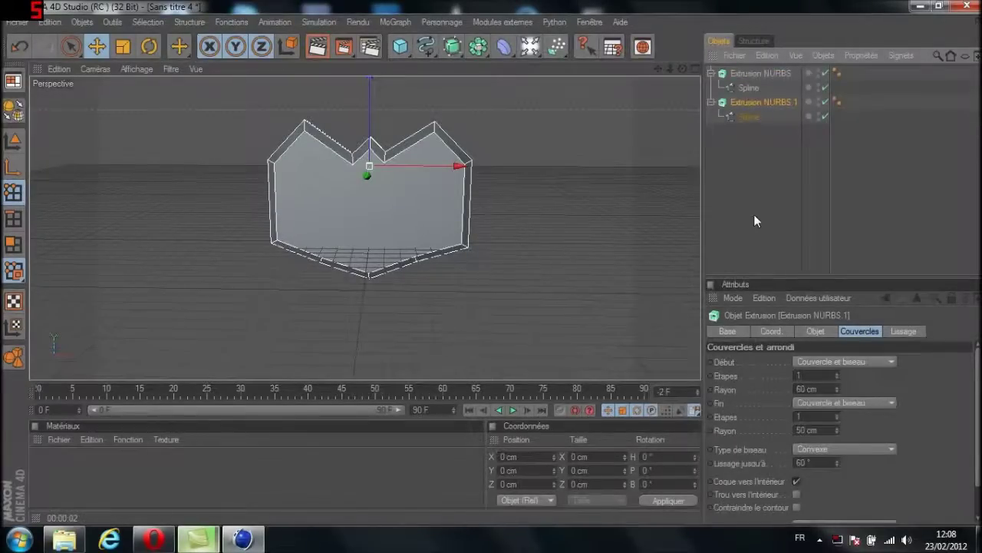
left_click_drag(838, 387, 838, 387)
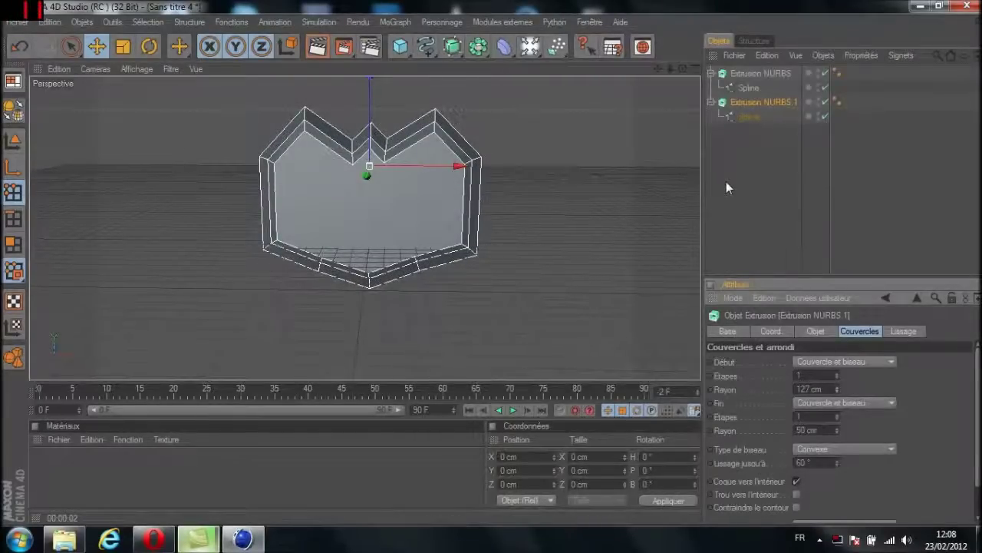
left_click_drag(683, 69, 683, 69)
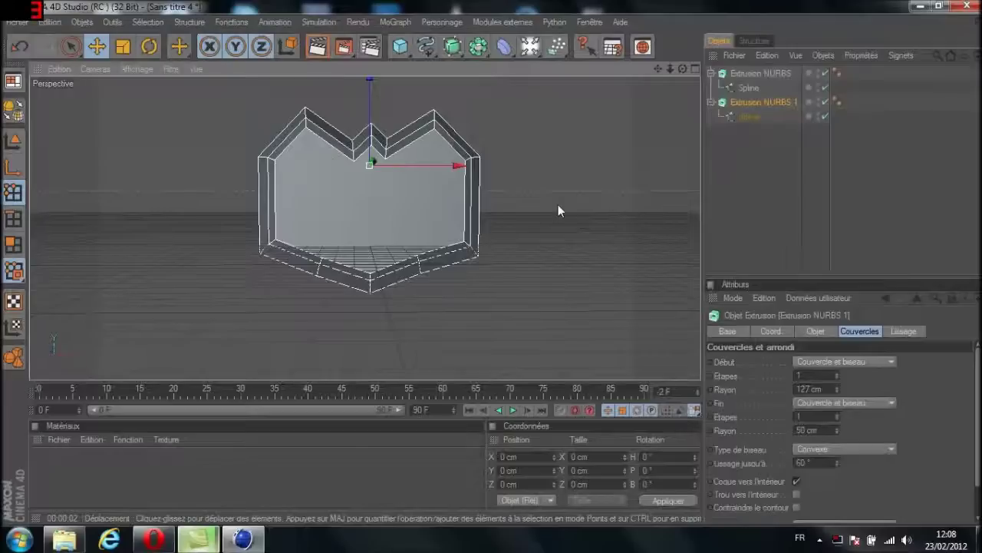
Step: Create two new default materials
double_click(334, 461)
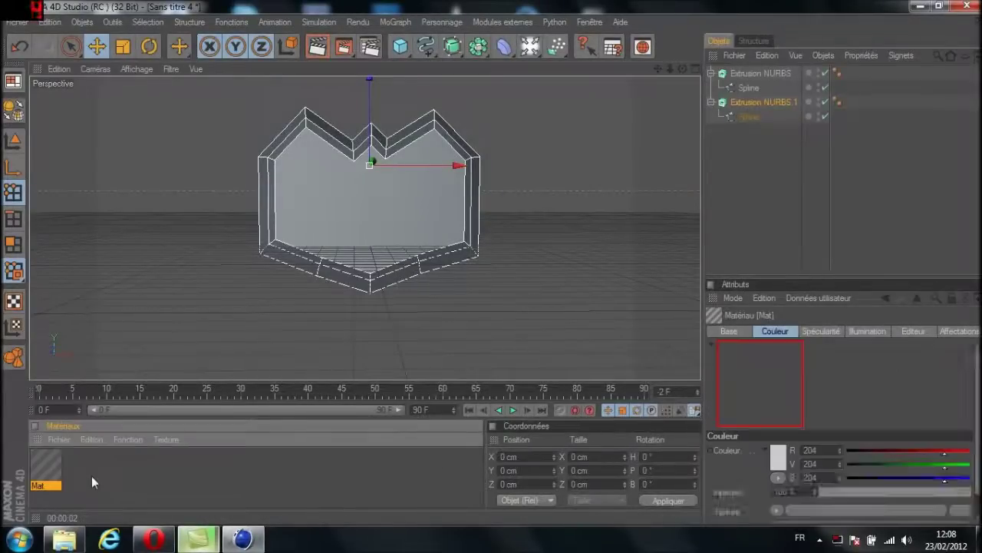
left_click(91, 471)
double_click(91, 474)
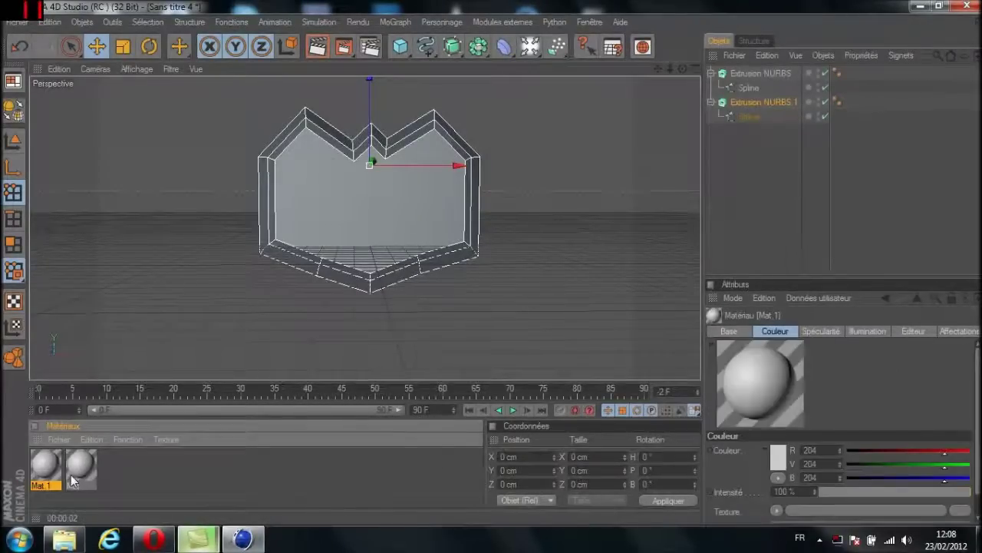
Step: Turn off specularity for material Mat.1 and set its colour to dark red (R 148, V 0, B 0)
double_click(46, 464)
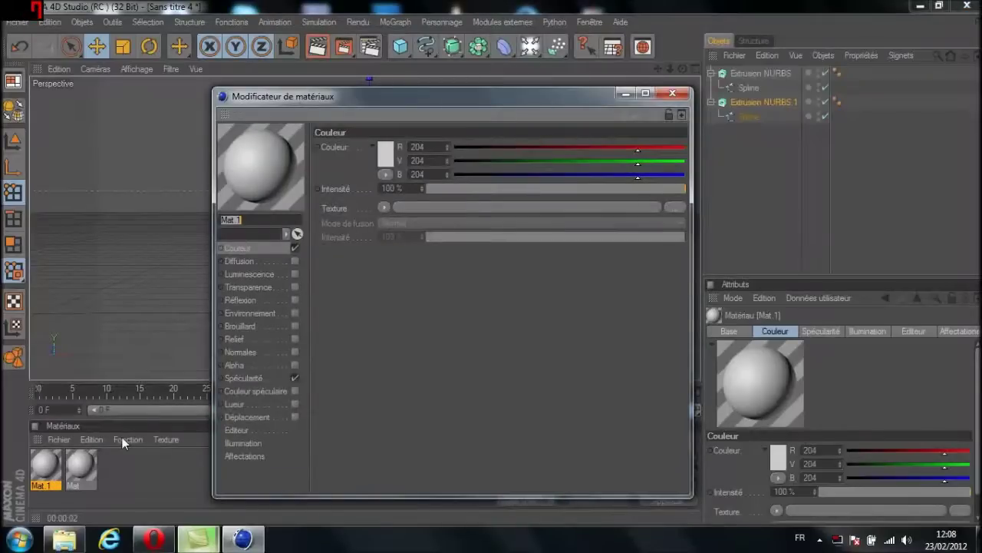
left_click(295, 378)
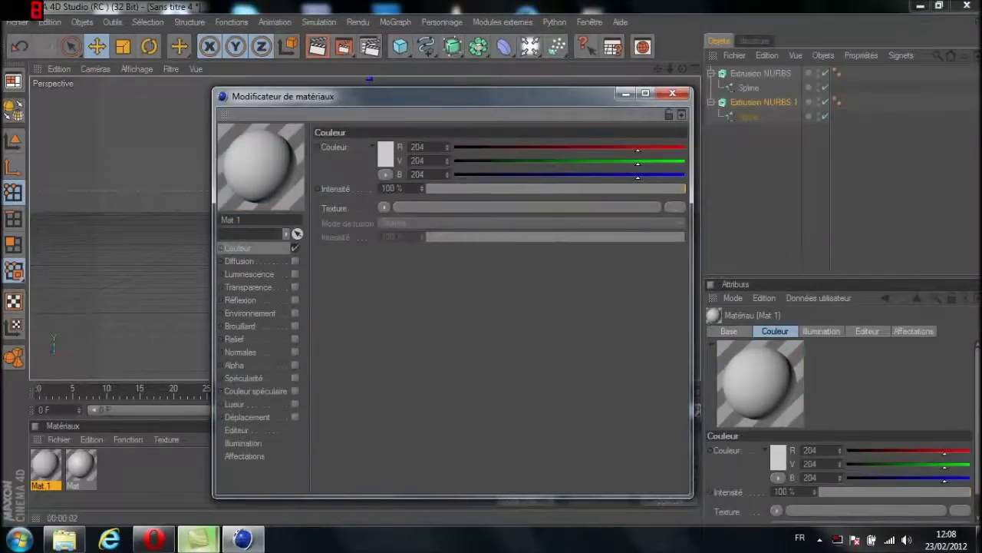
left_click(385, 154)
left_click(385, 143)
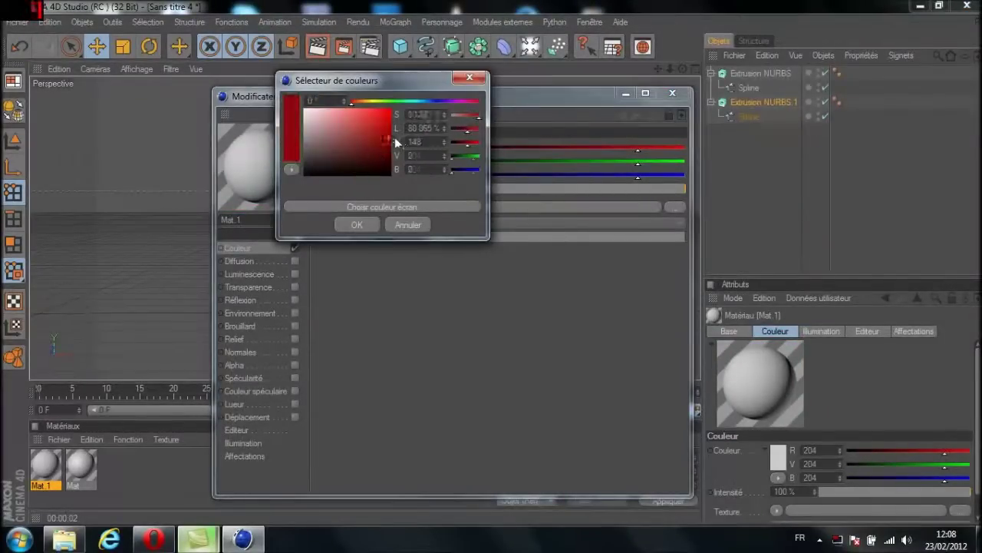
left_click(357, 225)
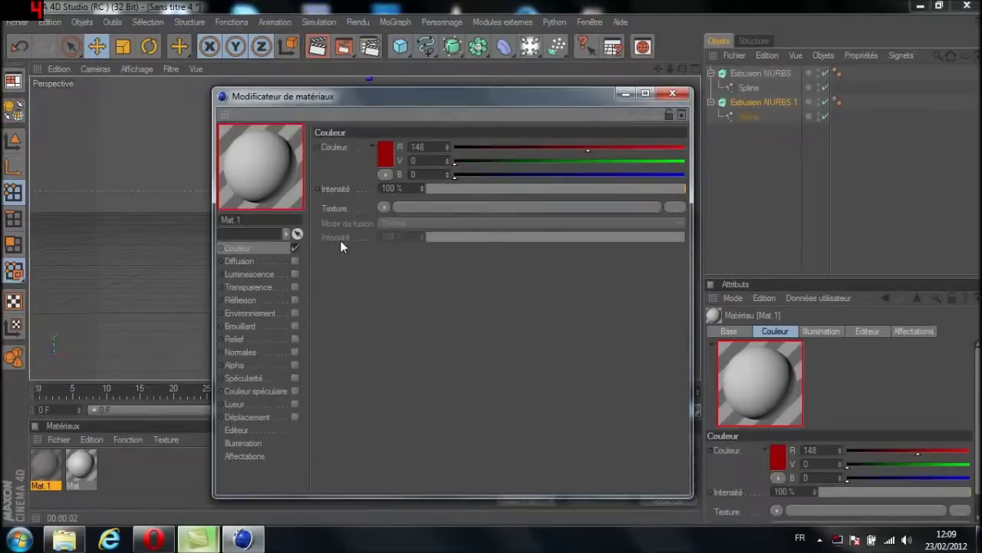
Step: Enable reflection for material Mat.1 and set its intensity to 40%
left_click(295, 300)
double_click(399, 188)
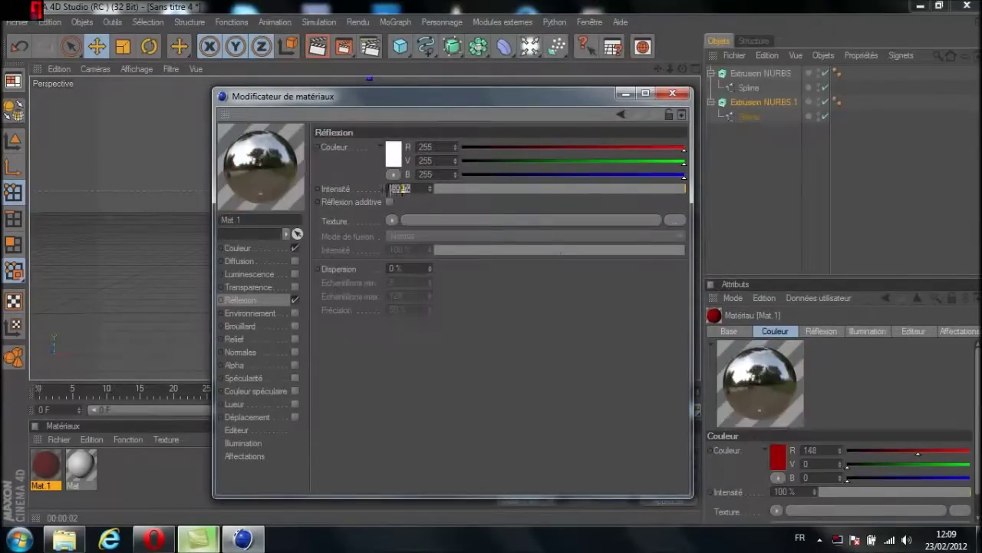
type("40")
key("Return")
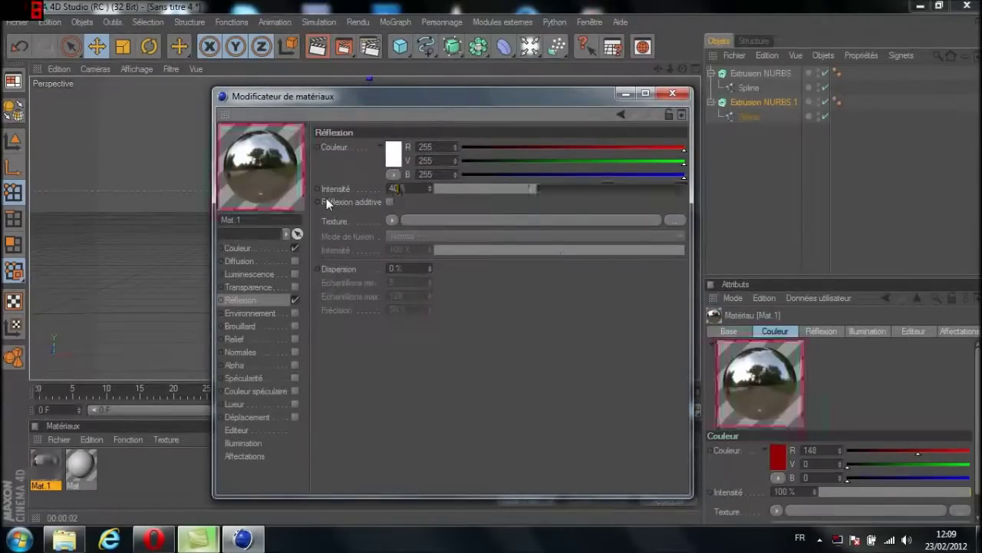
Step: Add a Fresnel texture at 30% intensity to Mat.1's reflection and apply the material to Extrusion NURBS.1
left_click(391, 220)
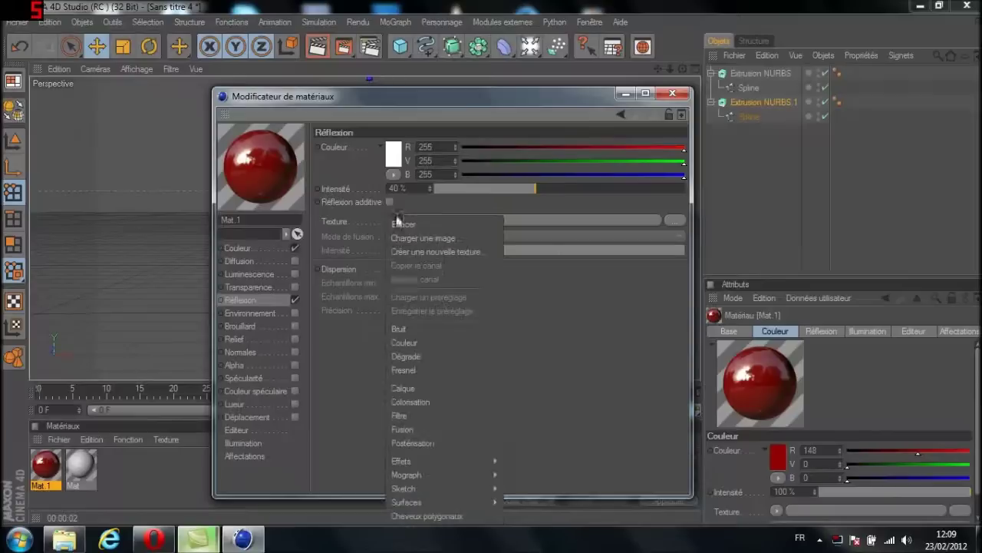
left_click(404, 369)
double_click(399, 290)
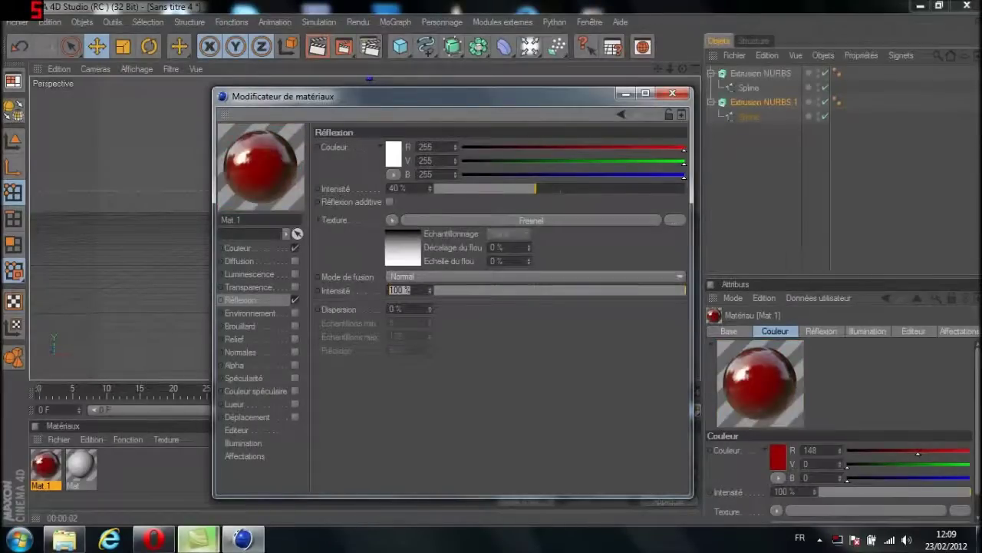
type("30")
key("Return")
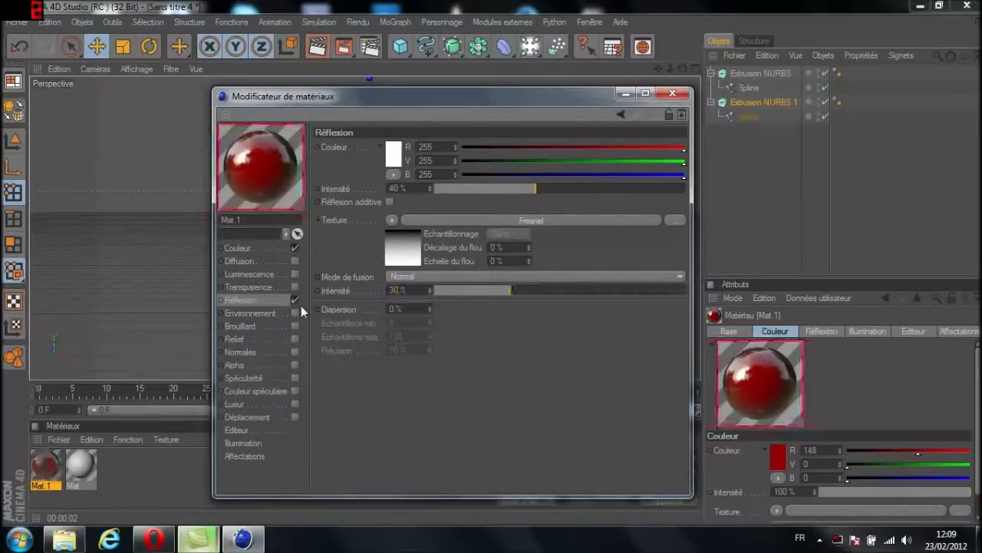
left_click(672, 93)
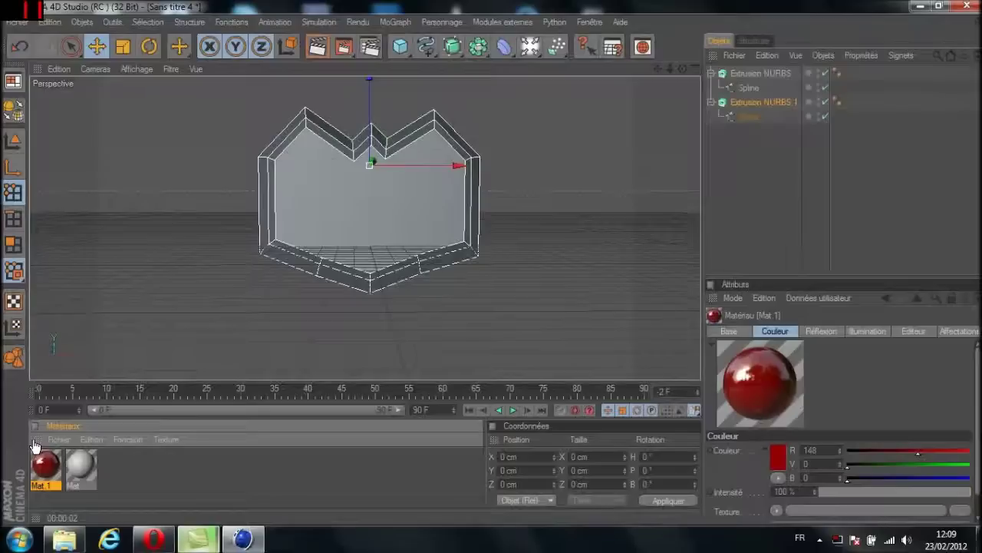
left_click_drag(187, 409, 743, 102)
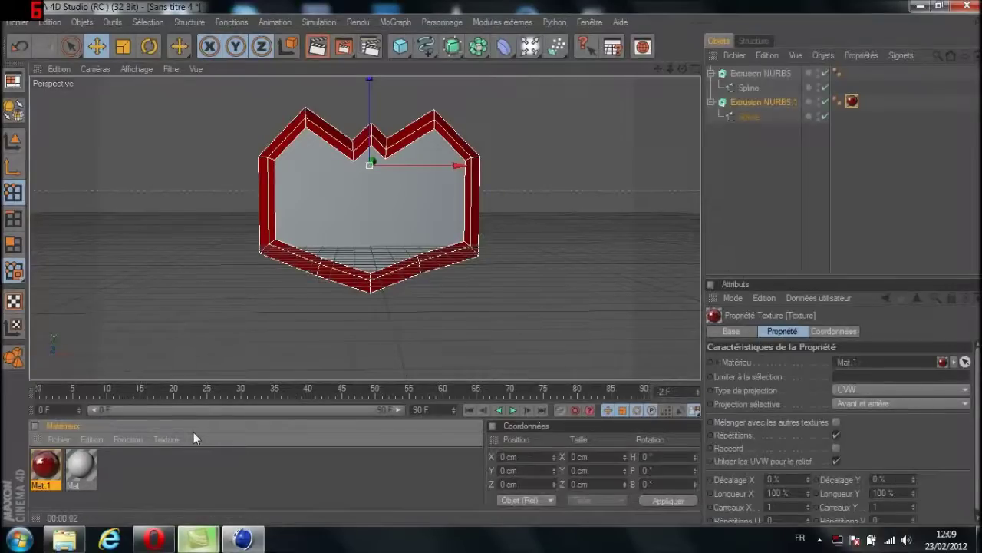
Step: Turn off specularity for material Mat and set its colour to dark grey (R 76, V 76, B 76)
double_click(81, 465)
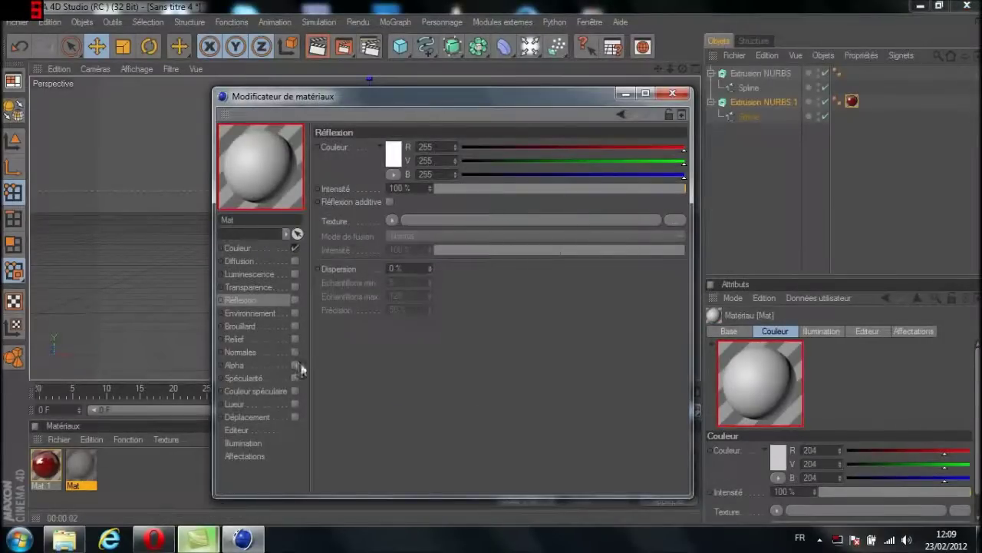
left_click(274, 247)
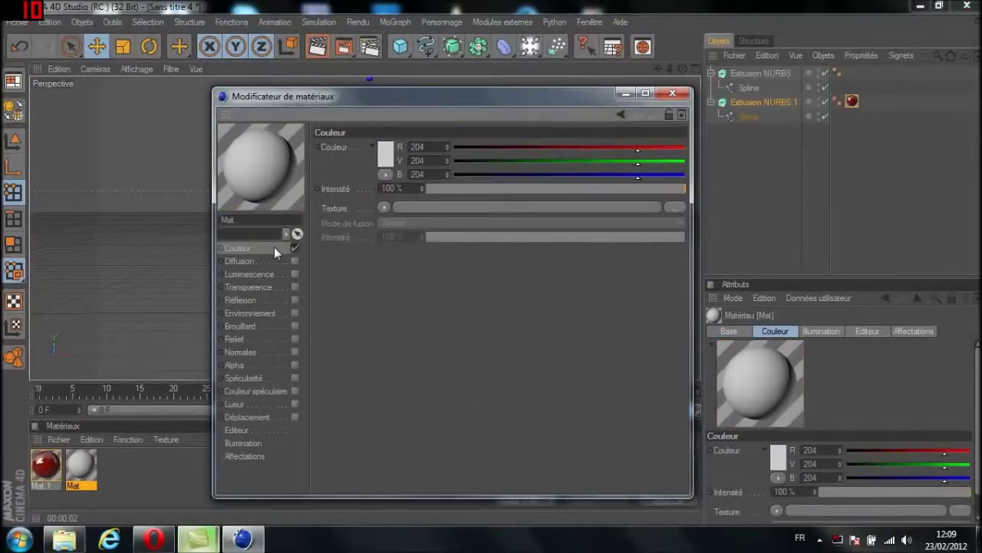
left_click(385, 153)
left_click_drag(373, 156, 303, 163)
left_click(360, 229)
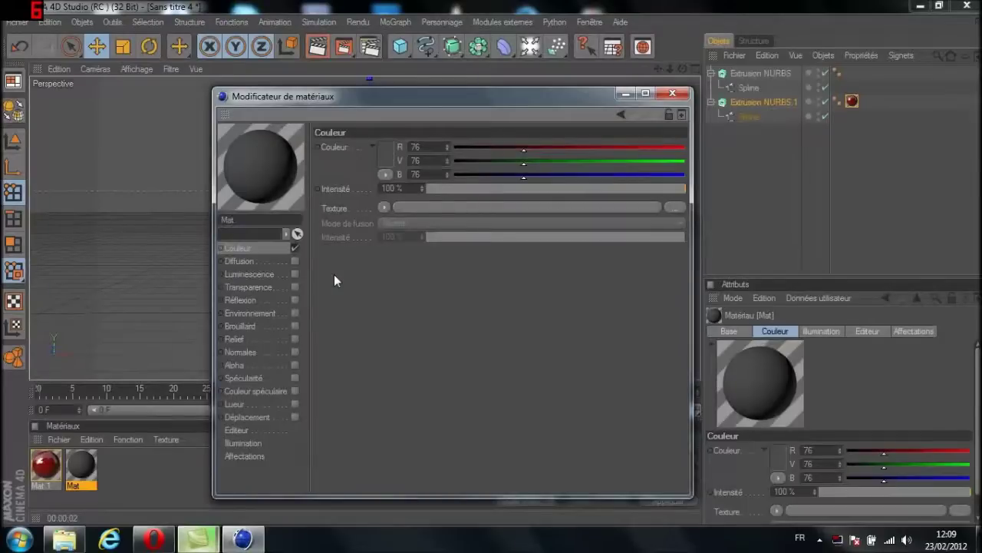
Step: Enable reflection for material Mat and set its intensity to 40%
left_click(295, 300)
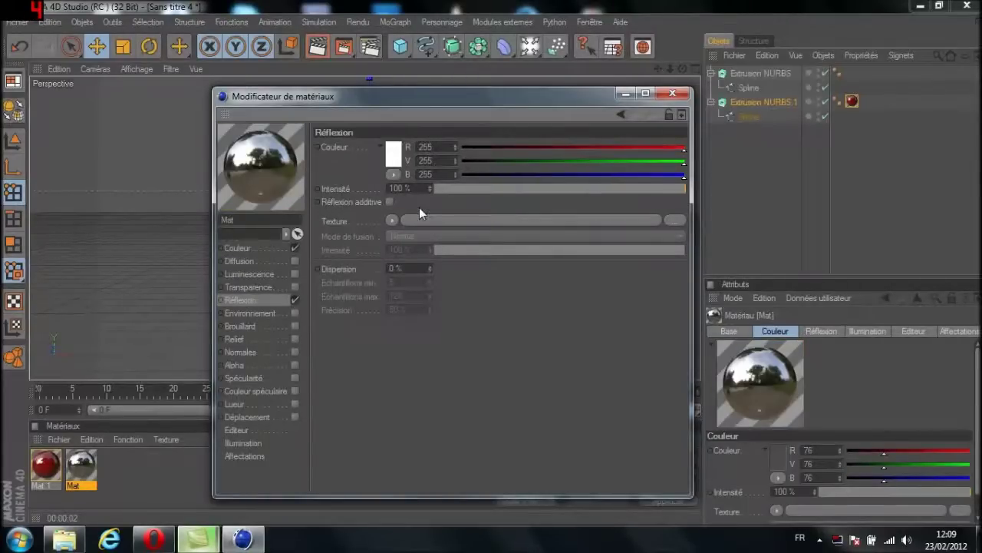
left_click(399, 188)
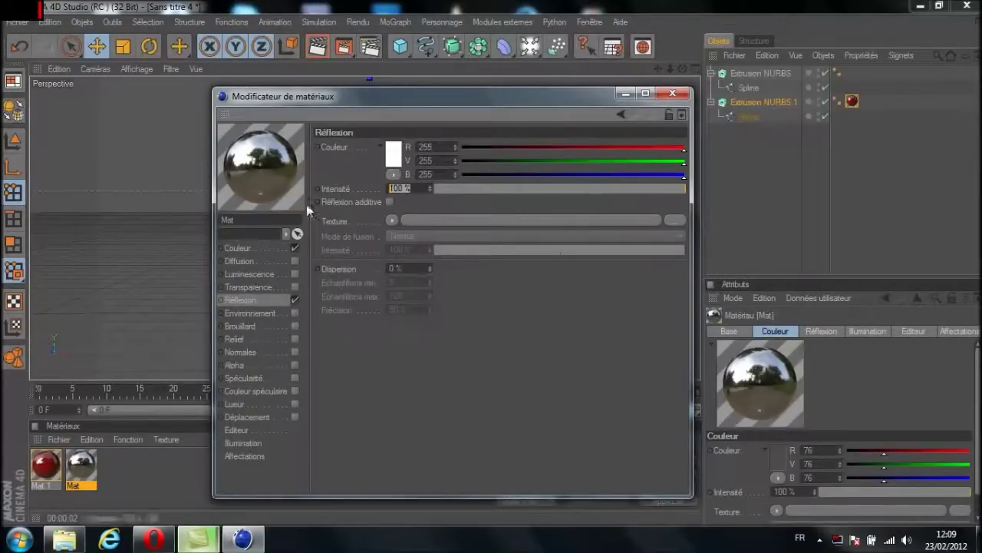
type("40")
key("Return")
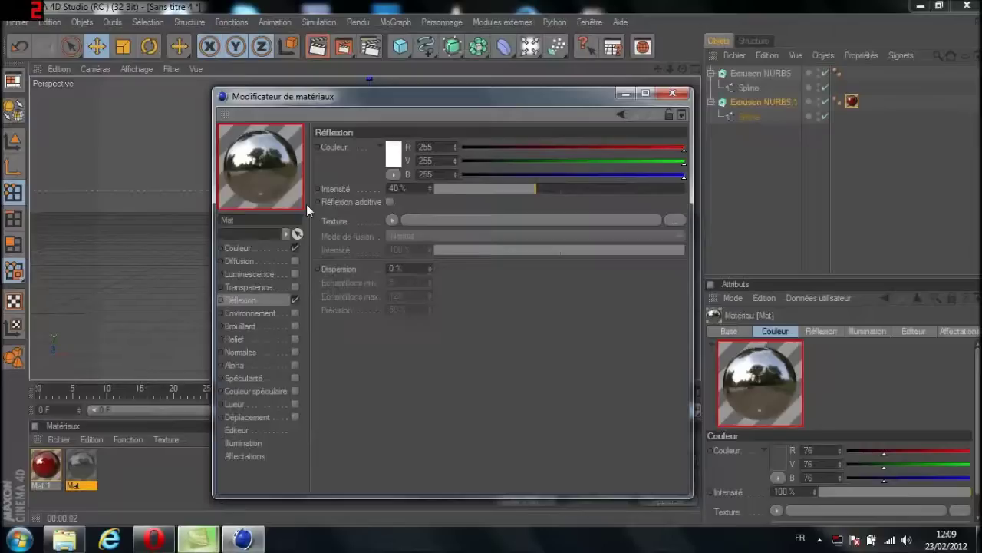
Step: Add a Fresnel texture to Mat's reflection and set the texture intensity to 30%
left_click(392, 220)
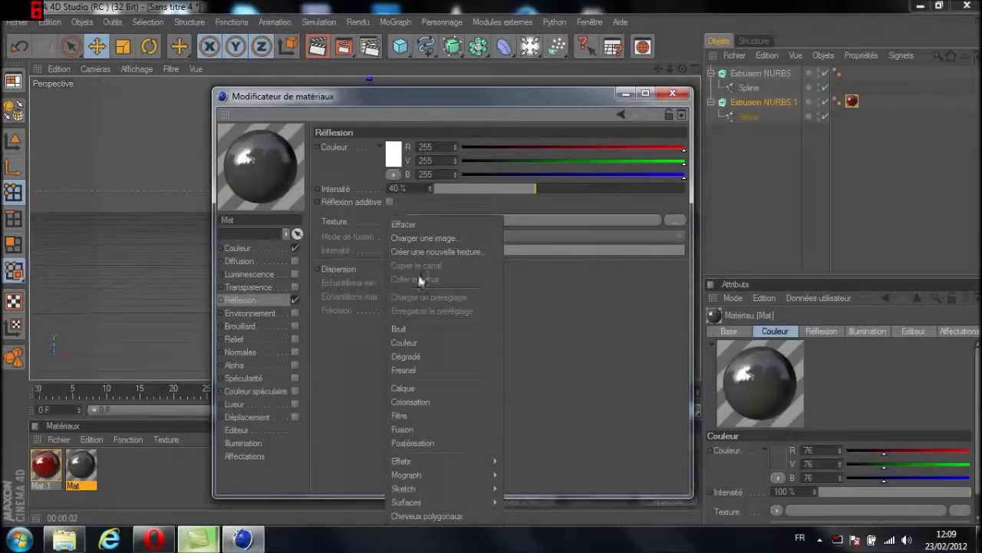
left_click(425, 379)
left_click(411, 290)
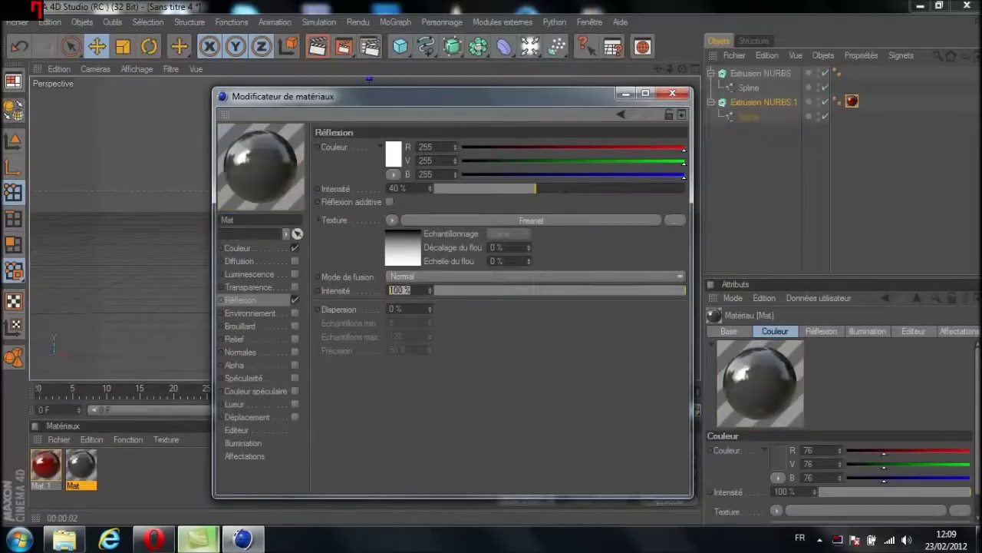
type("30")
key("Return")
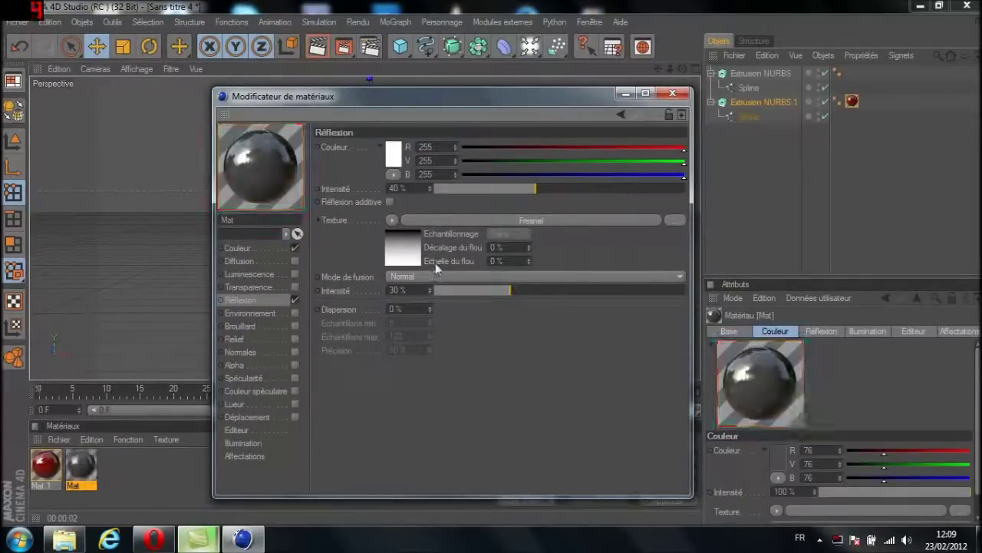
left_click(671, 93)
Step: Apply material Mat to the inner Extrusion NURBS and render the active view to check it
left_click_drag(82, 465, 325, 232)
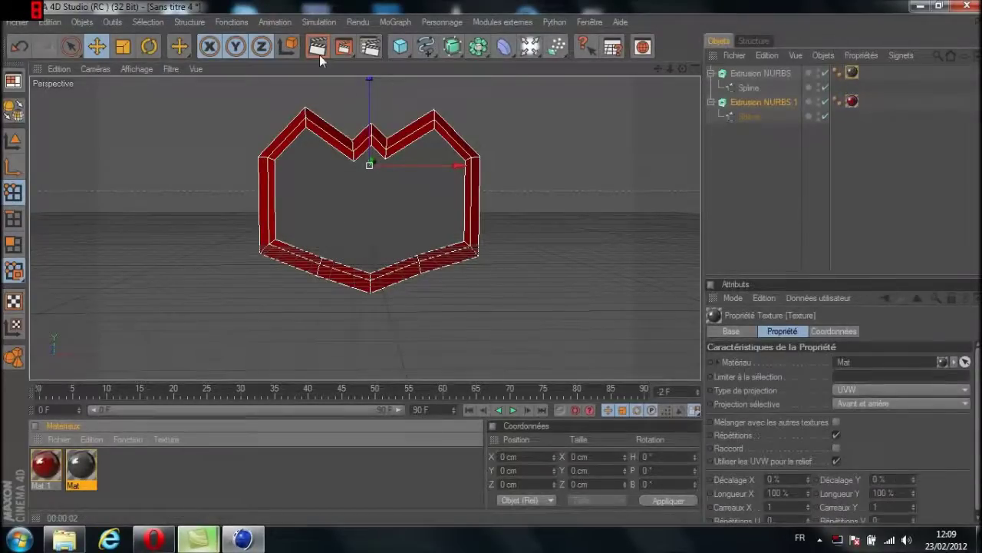
left_click(318, 48)
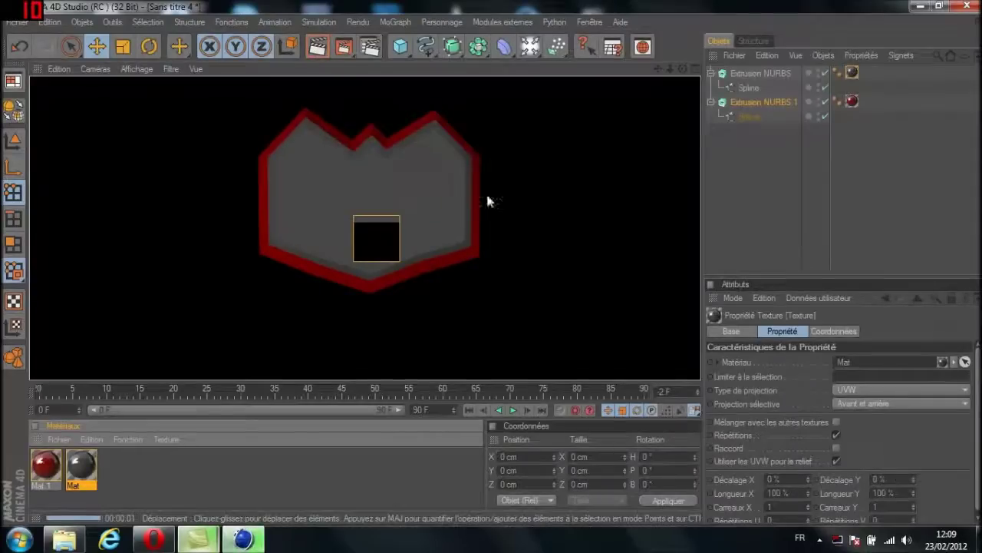
left_click(749, 200)
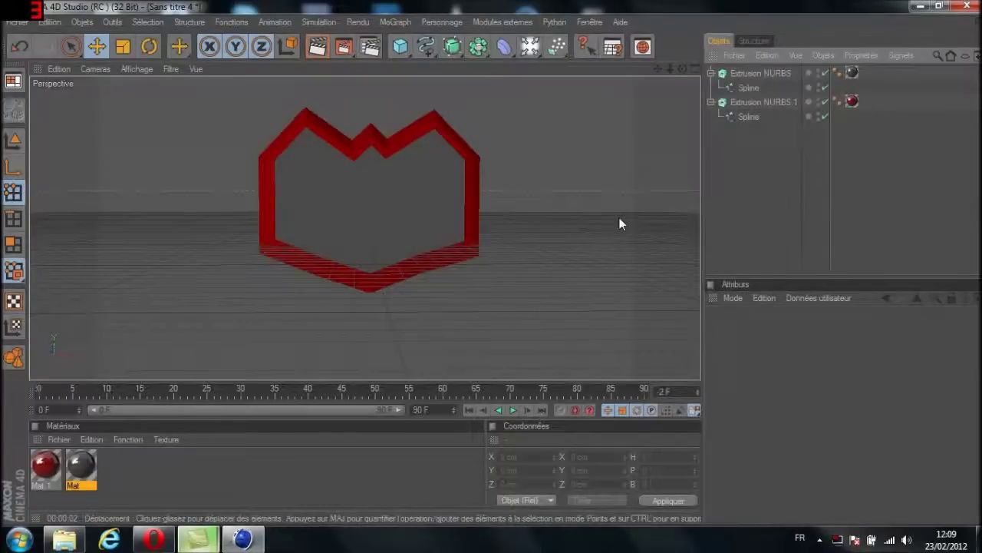
Step: Increase the inner Extrusion NURBS' end bevel radius to 59 cm and render the active view
left_click(758, 74)
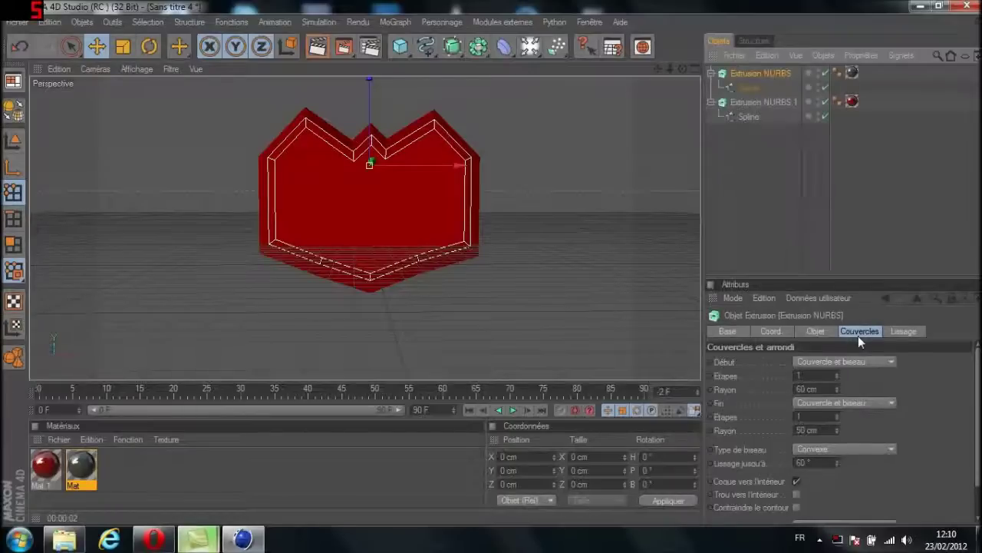
left_click(837, 427)
left_click(836, 427)
left_click(837, 427)
left_click(837, 427)
left_click(837, 427)
left_click(837, 427)
left_click_drag(837, 431, 837, 432)
left_click(321, 46)
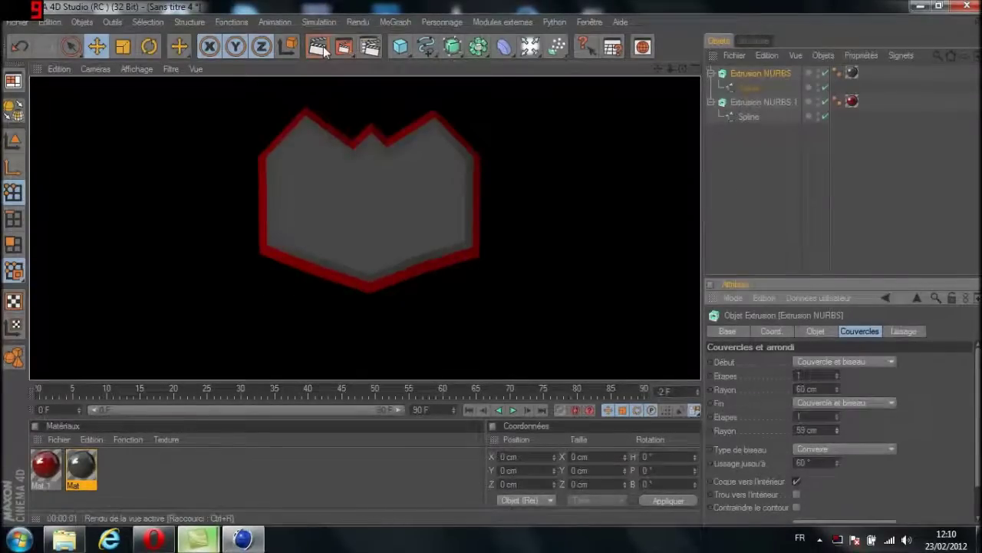
left_click(770, 198)
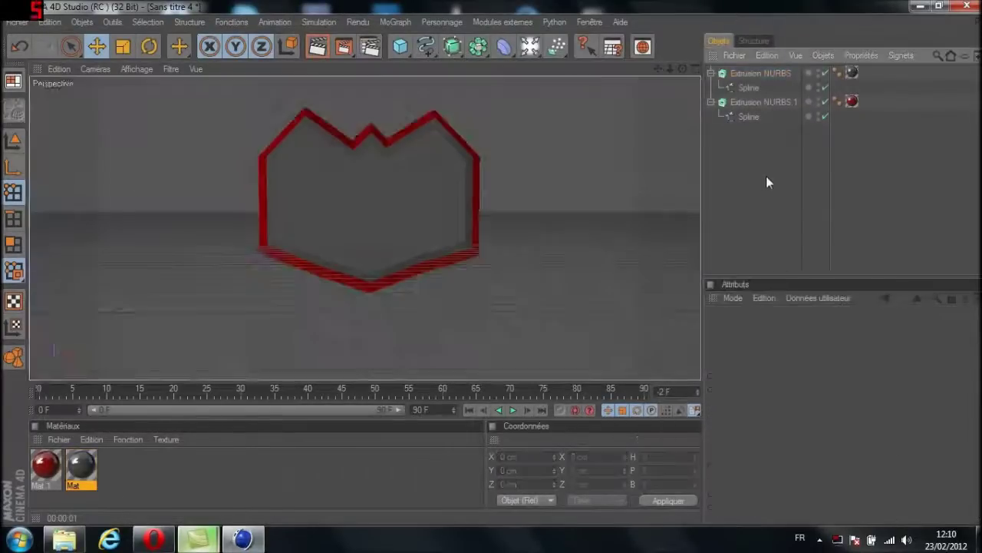
Step: Add a MoText object to the scene and set its text to WAPOL
left_click(407, 20)
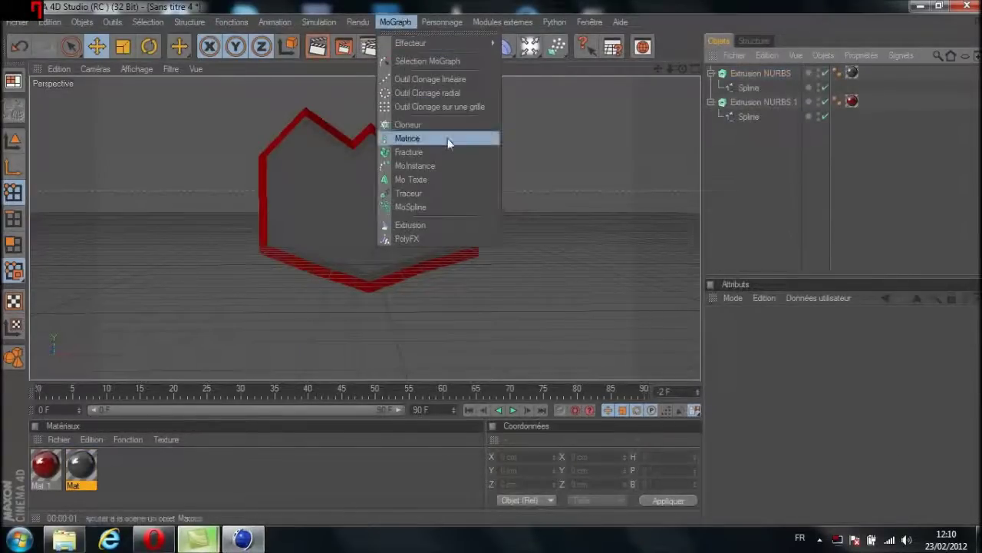
left_click(440, 179)
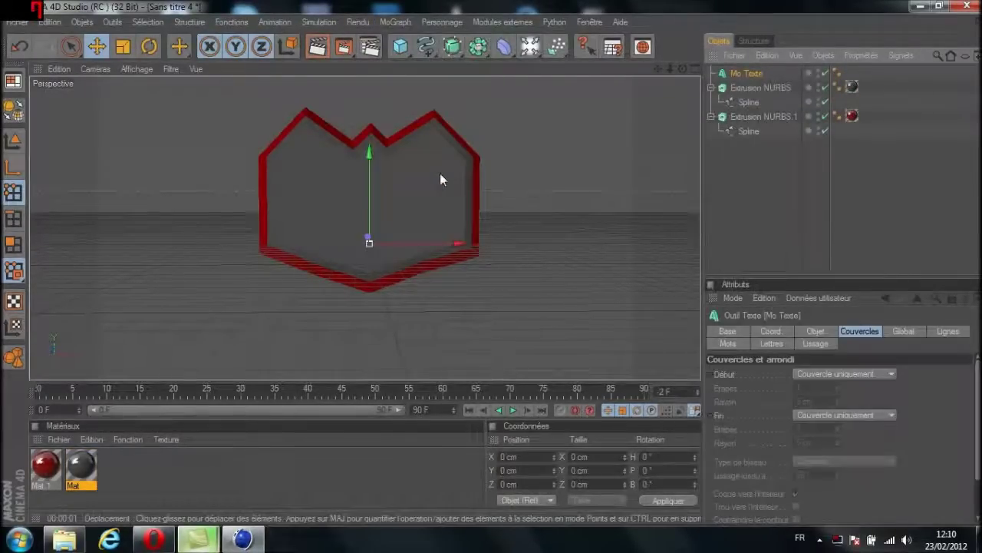
left_click_drag(682, 69, 605, 110)
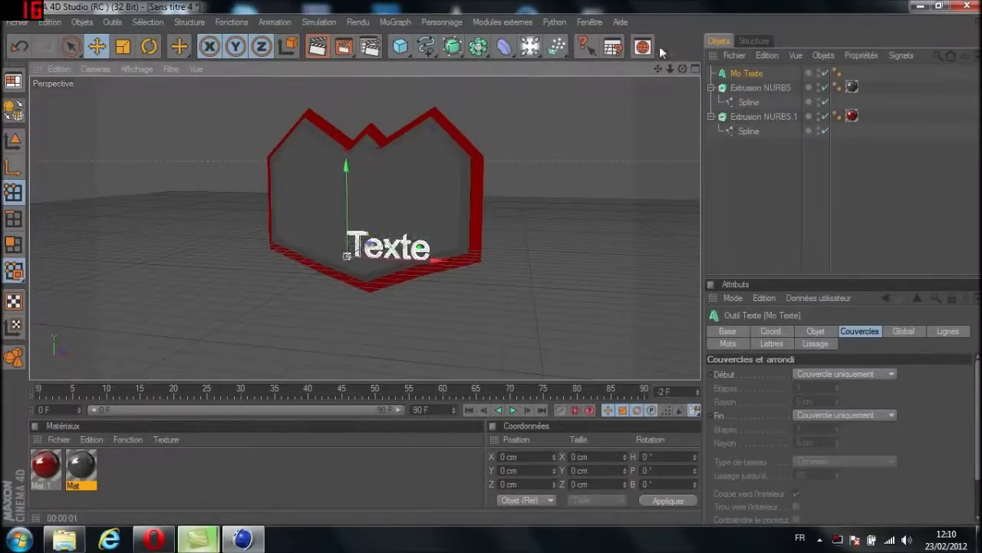
left_click_drag(682, 69, 752, 61)
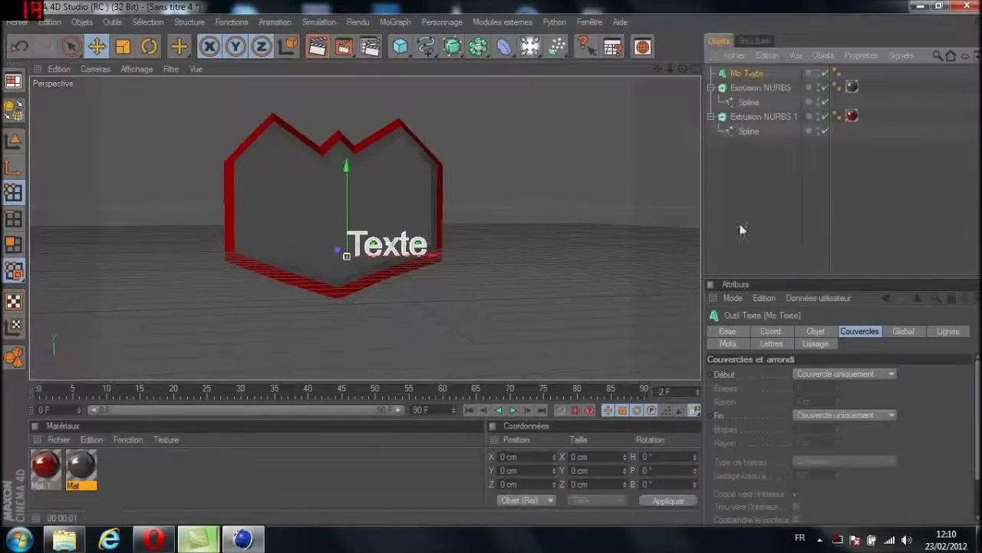
left_click(815, 330)
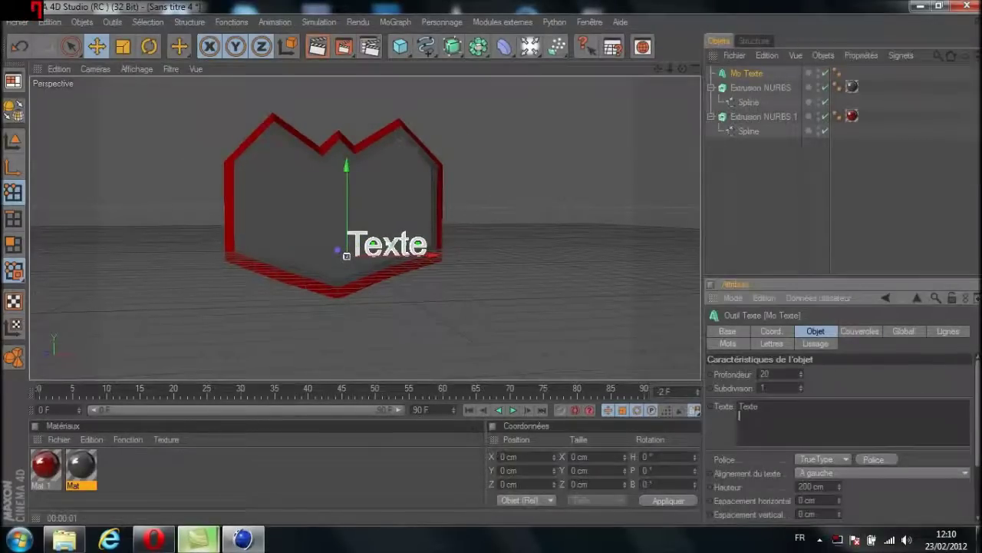
left_click(739, 414)
key("BackSpace")
key("BackSpace")
key("BackSpace")
key("BackSpace")
key("BackSpace")
type("WAPO")
Step: Set the WAPOL text's depth to 30 and its font to Strasua
left_click_drag(771, 374, 596, 380)
type("30")
left_click(873, 459)
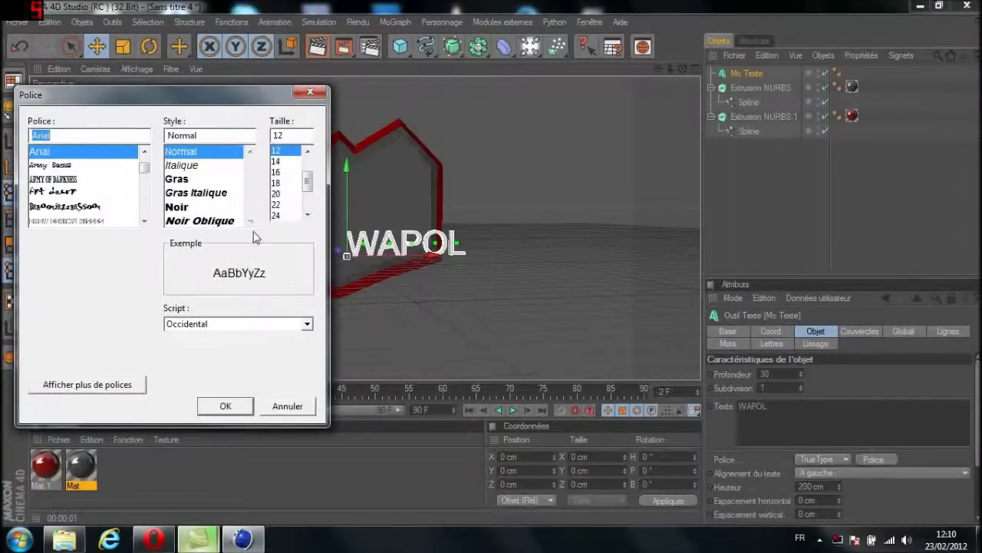
type("STRASUA")
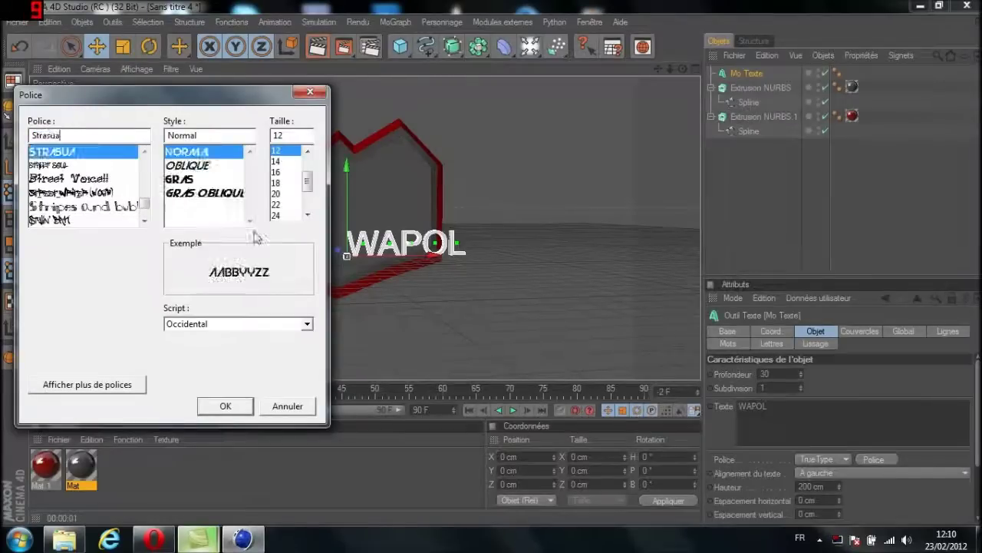
key("Return")
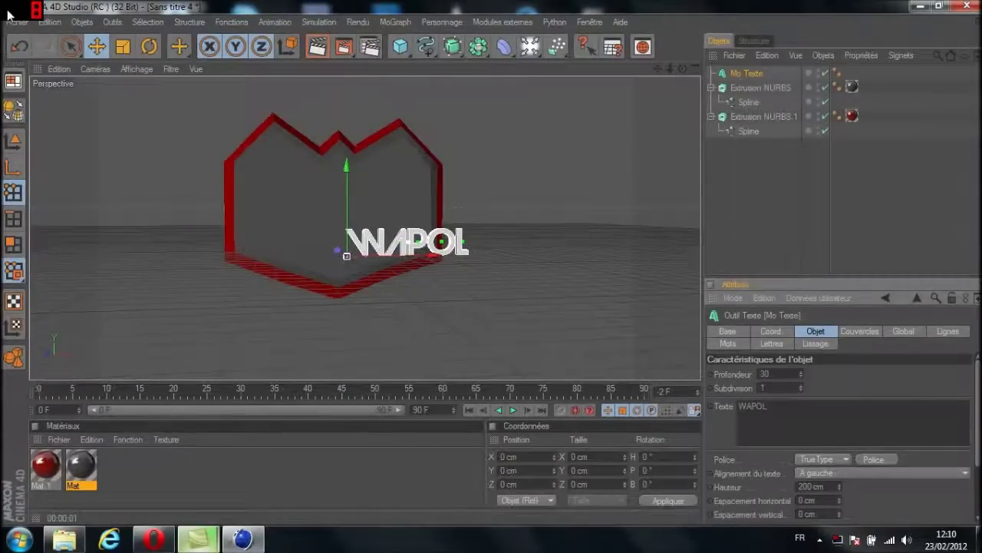
Step: Set both the start and end caps of the WAPOL text to cap and bevel (Couvercle et biseau)
left_click(858, 330)
left_click(844, 374)
left_click(850, 427)
left_click(844, 414)
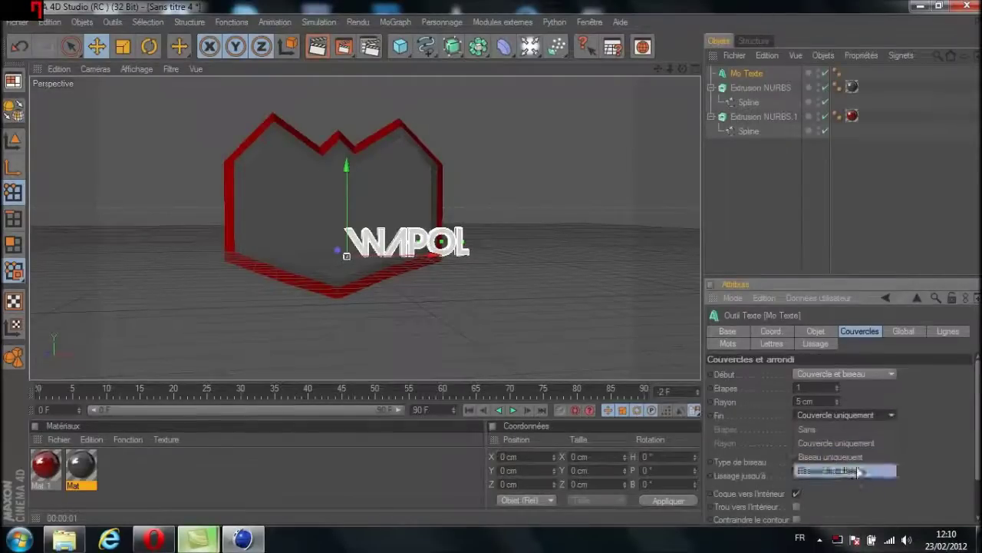
left_click(830, 467)
Step: Duplicate the Mo Texte object and set the copy's depth to 15
left_click(815, 330)
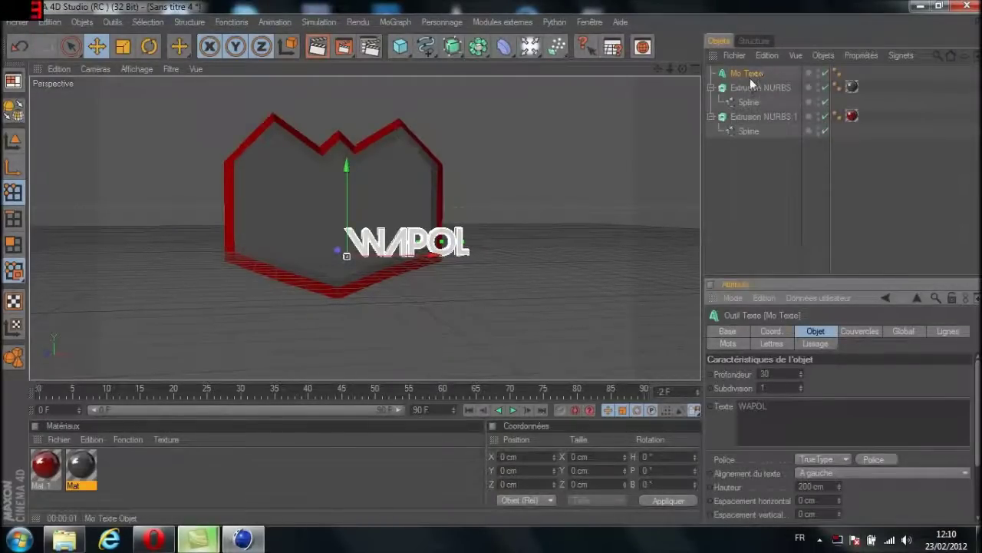
left_click_drag(748, 74, 743, 81, "ctrl")
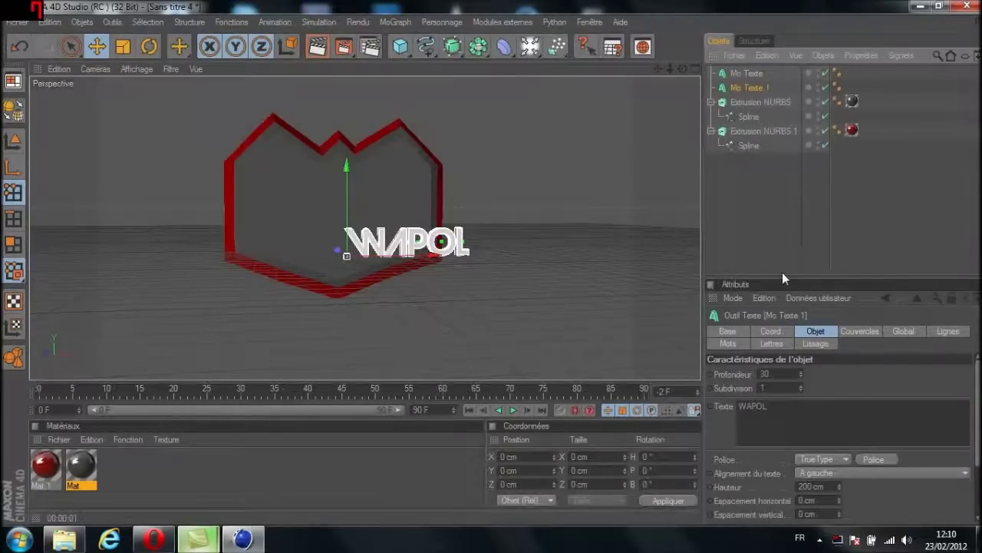
double_click(765, 374)
type("15")
key("Return")
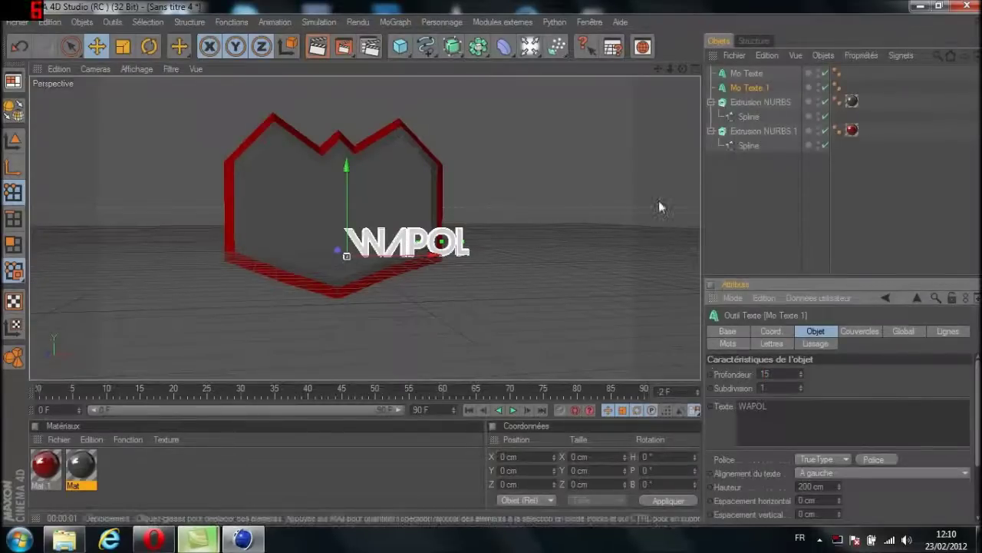
left_click_drag(682, 69, 794, 71)
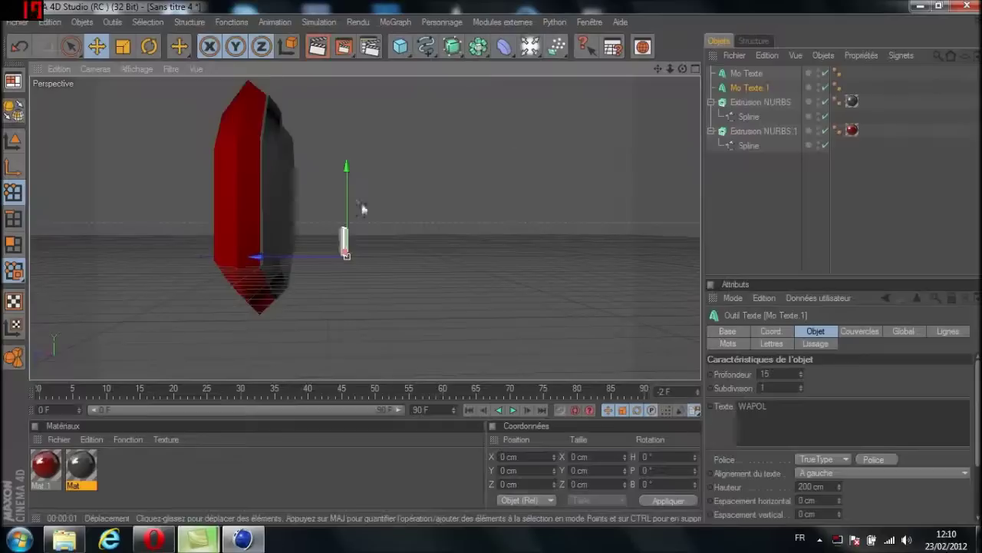
Step: Shift the Mo Texte.1 copy slightly along the Z axis towards the emblem
scroll(364, 203, "up", 5)
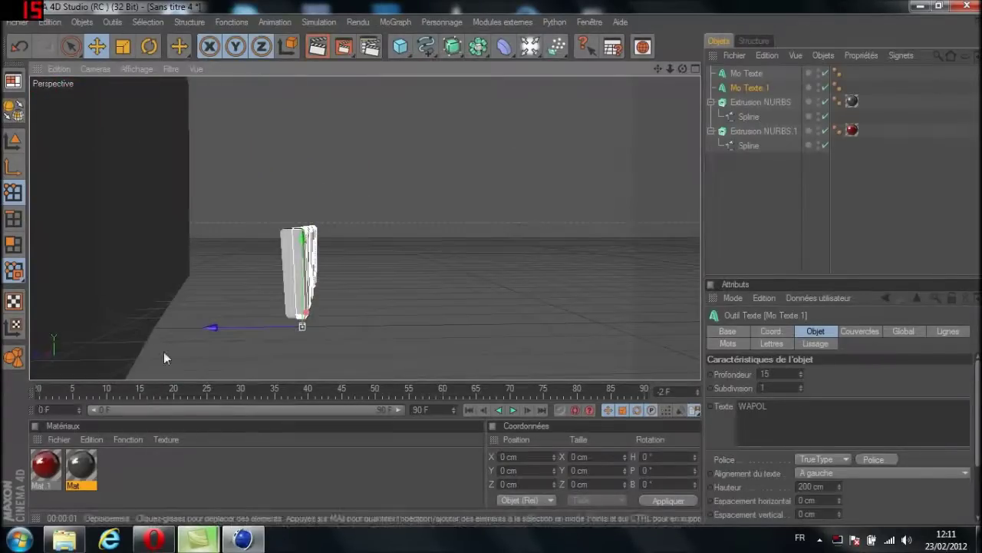
left_click_drag(262, 330, 260, 331)
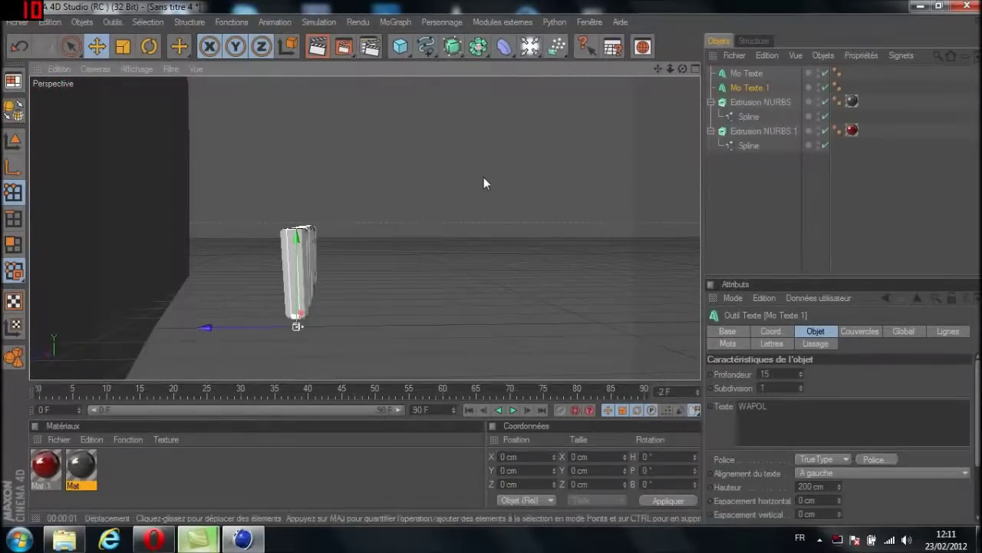
left_click_drag(682, 69, 568, 73)
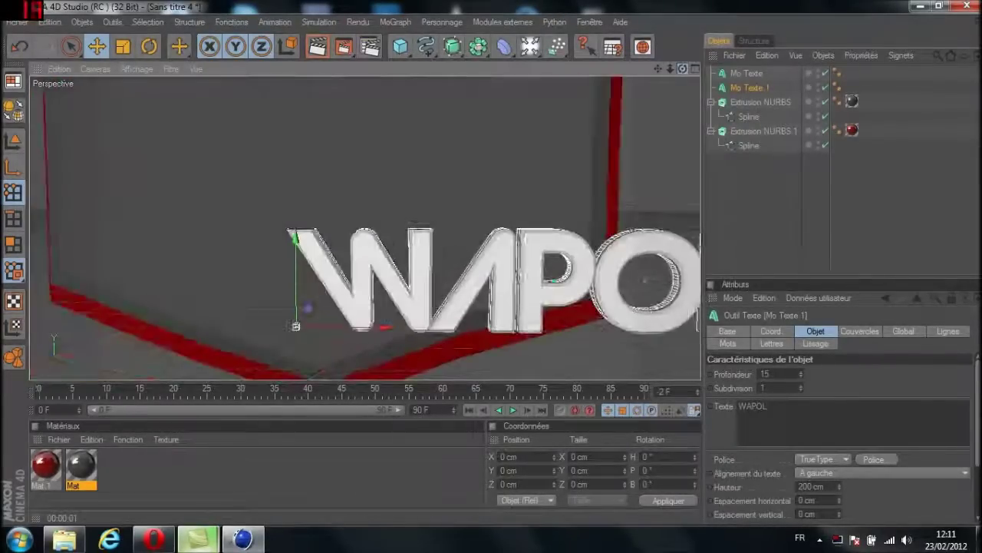
scroll(548, 114, "down", 5)
left_click_drag(548, 172, 541, 167, "alt")
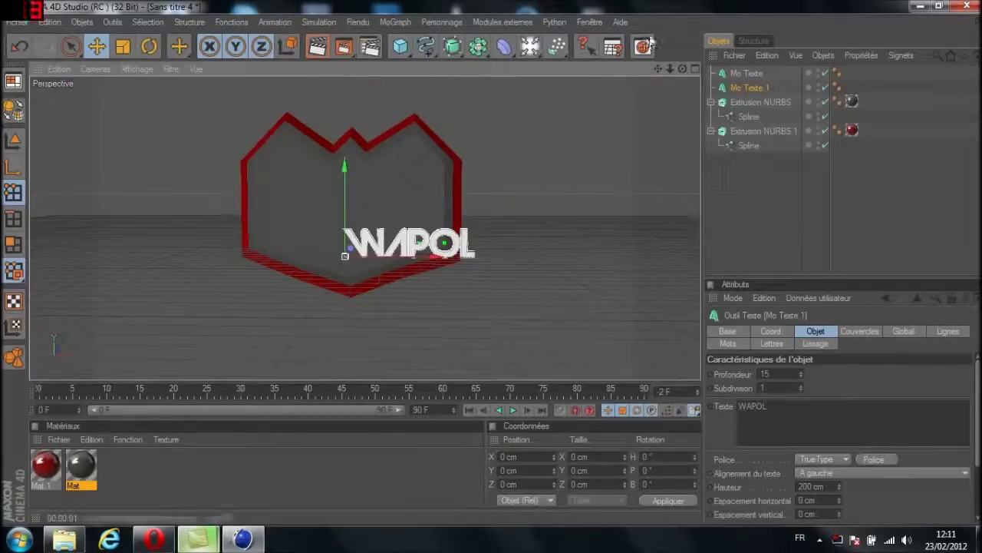
Step: Group the Mo Texte and Mo Texte.1 objects under one null
left_click(748, 74)
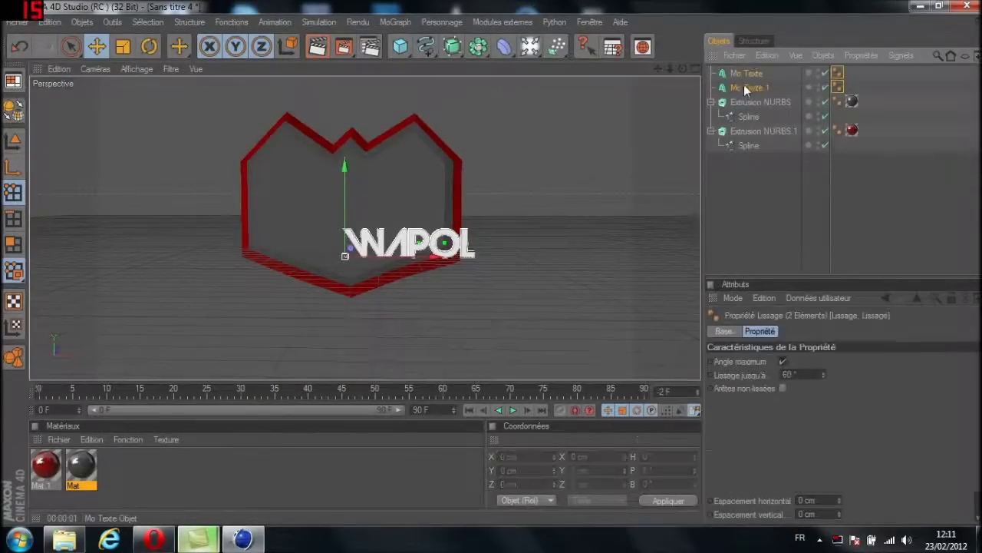
right_click(753, 77)
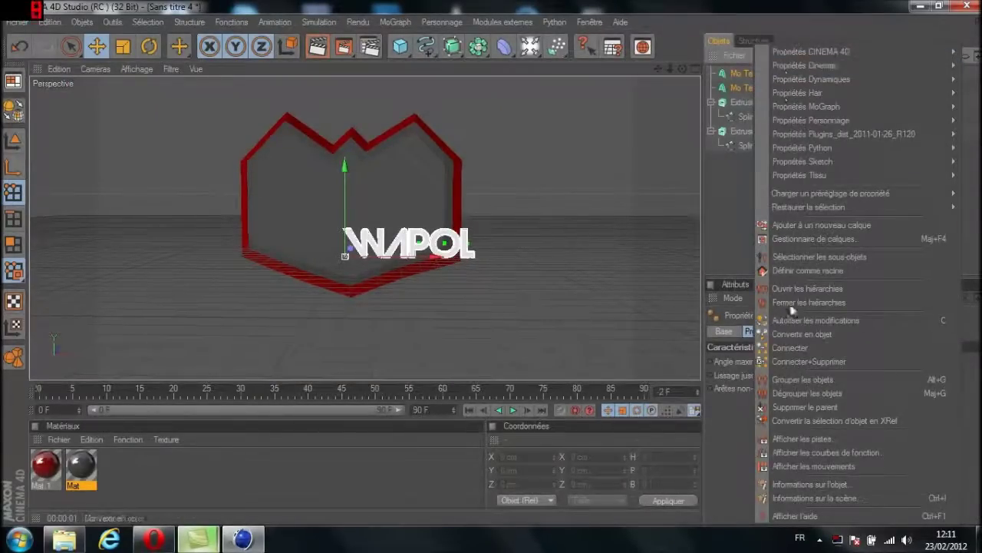
left_click(802, 379)
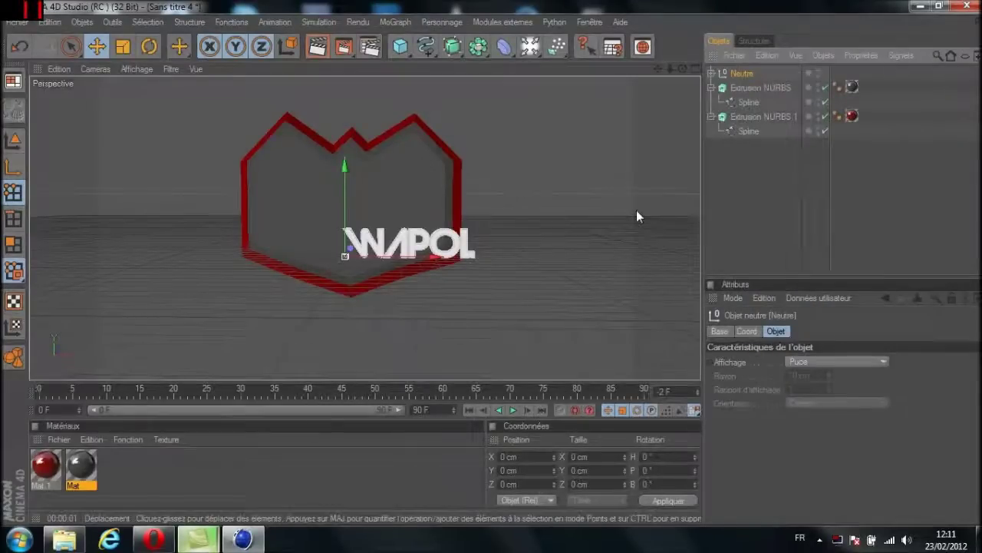
Step: Move the WAPOL text group up within the emblem's outline, enlarge it slightly and centre it inside the frame
left_click_drag(428, 258, 355, 257)
left_click_drag(271, 165, 270, 122)
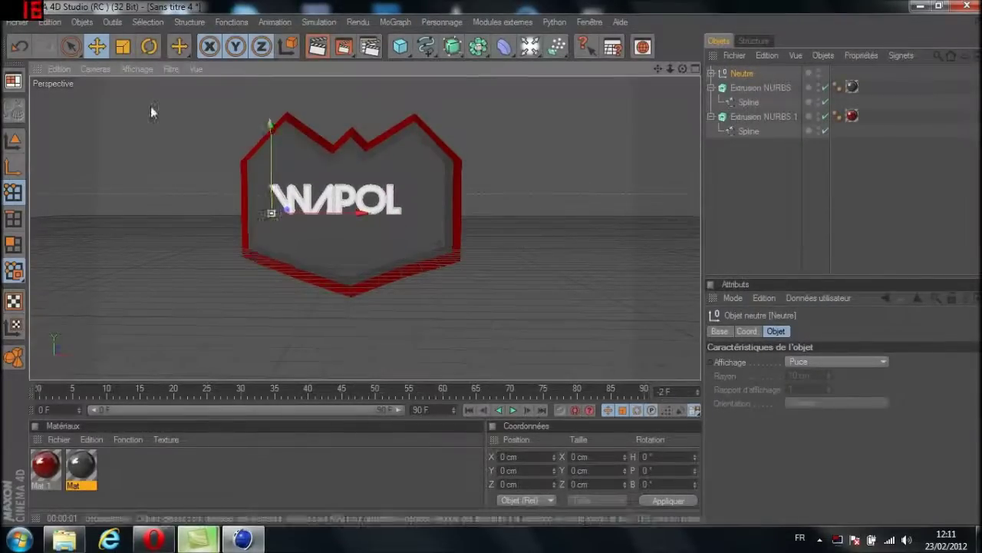
left_click(123, 46)
left_click_drag(363, 214, 377, 213)
left_click(97, 46)
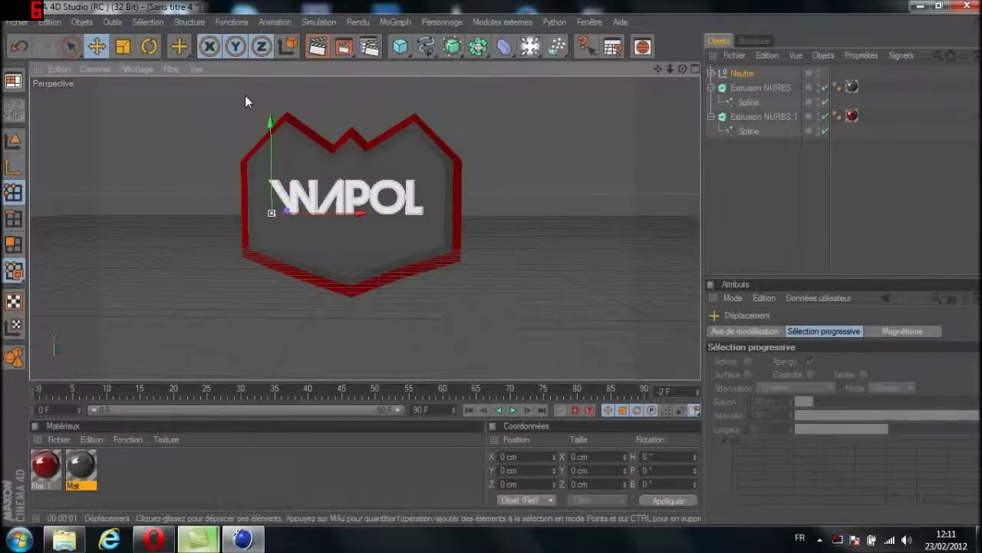
left_click_drag(270, 125, 270, 136)
mouse_move(331, 224)
left_mouse_down()
mouse_move(179, 224)
mouse_move(363, 224)
mouse_move(340, 224)
left_mouse_up()
Step: Move the WAPOL text group along the Z axis towards the emblem's front face
left_click_drag(682, 69, 572, 104)
left_click_drag(349, 225, 413, 221)
left_click_drag(683, 69, 796, 70)
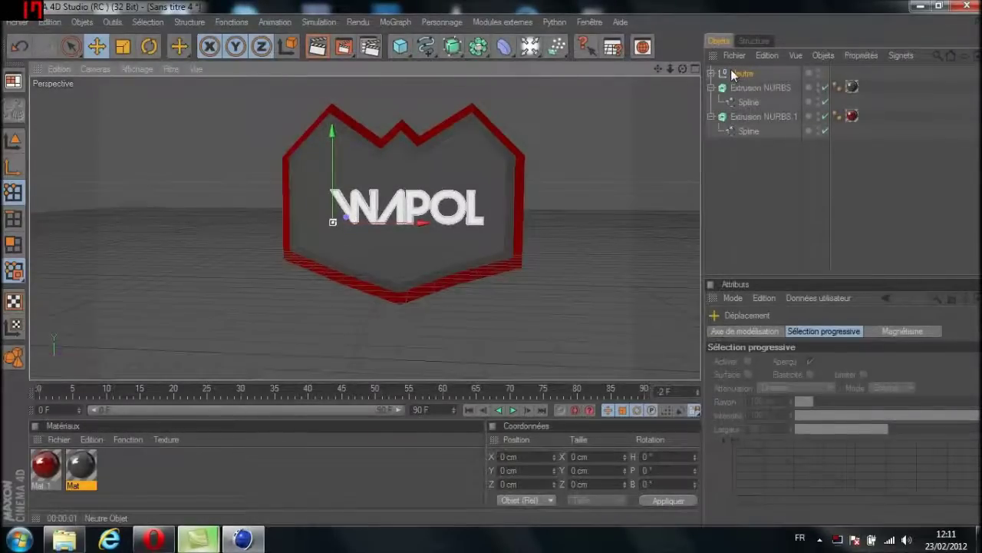
Step: Set the start cap radius of Mo Texte.1 to 11.83 cm and apply the red Mat.1 material to it
left_click(711, 74)
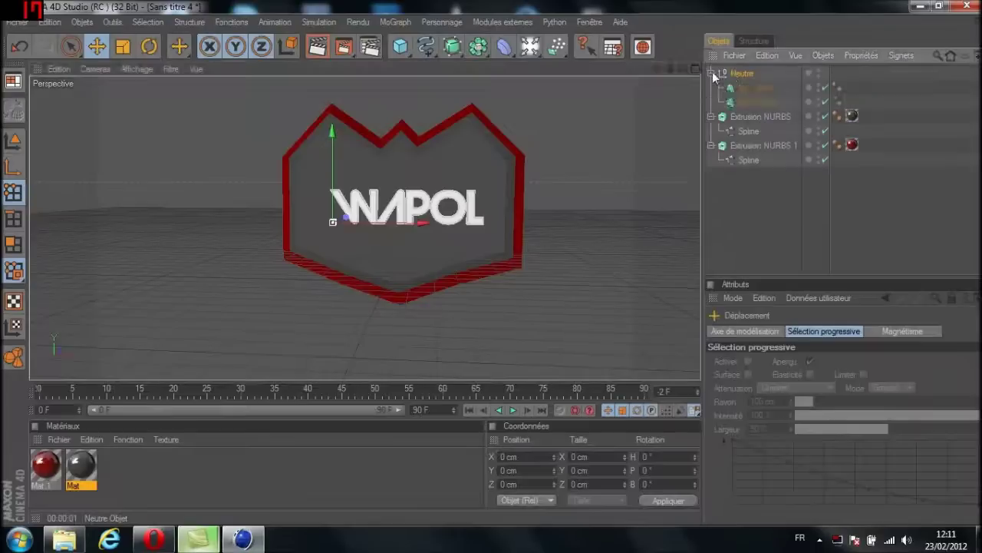
left_click(781, 101)
left_click(861, 331)
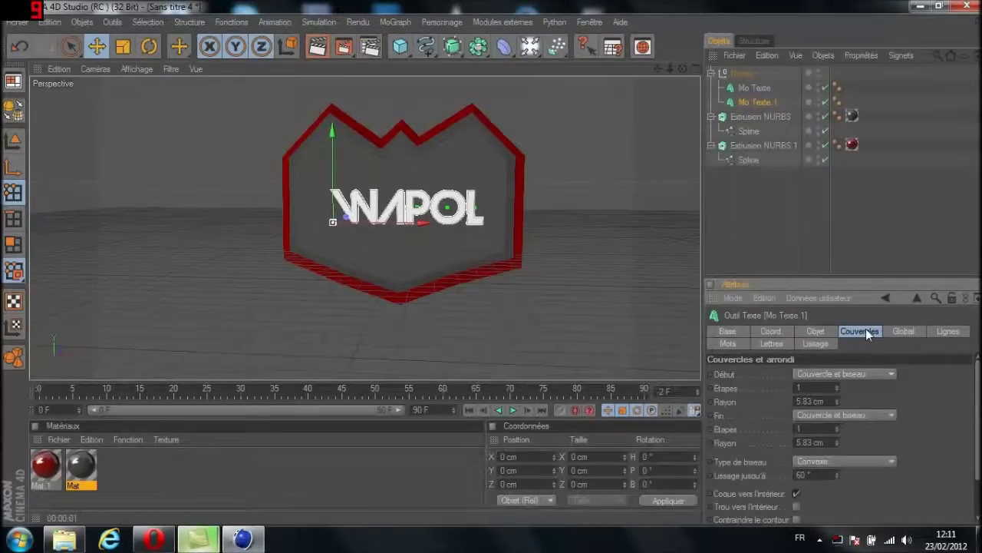
left_click_drag(837, 401, 837, 400)
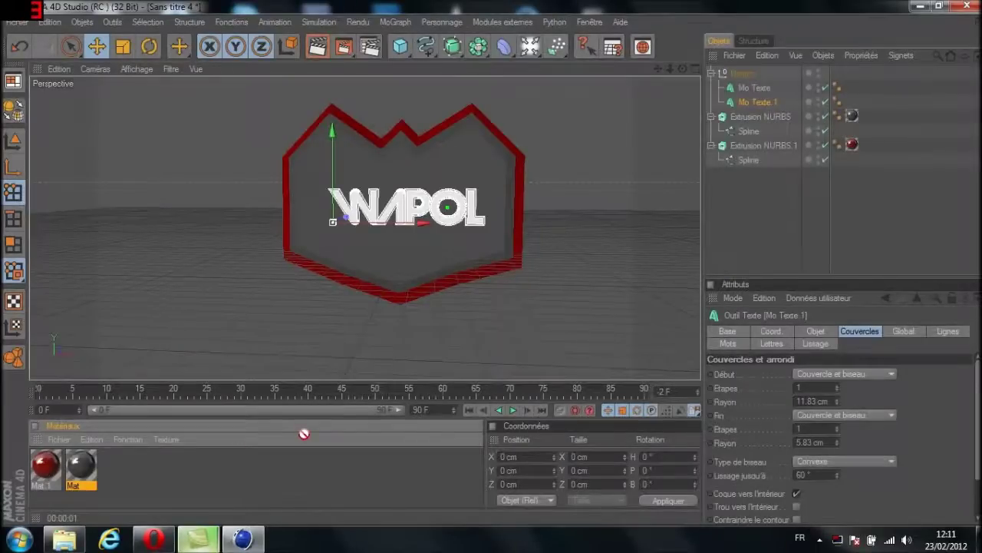
left_click_drag(304, 434, 748, 101)
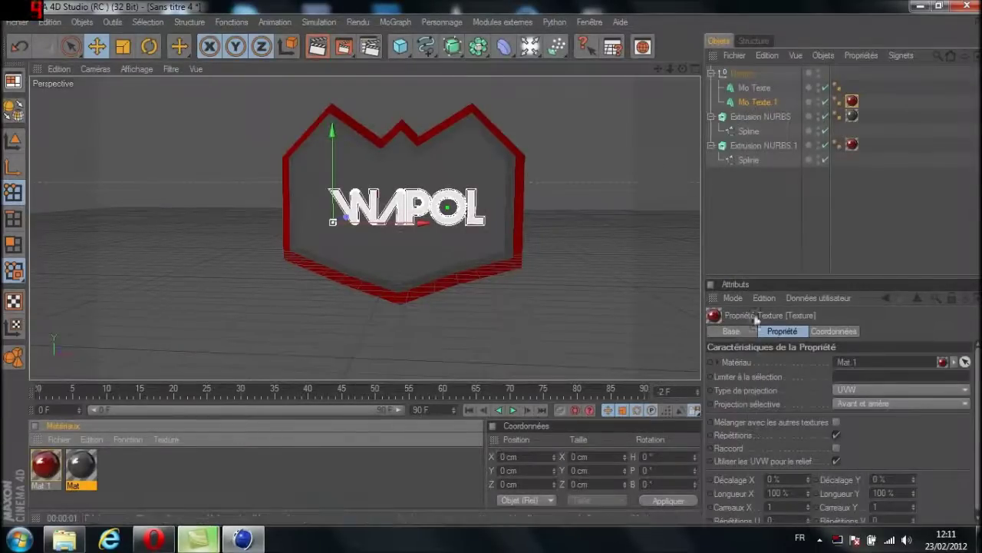
Step: Create a new material with specularity disabled and its colour set to white (255, 255, 255)
double_click(109, 474)
double_click(53, 470)
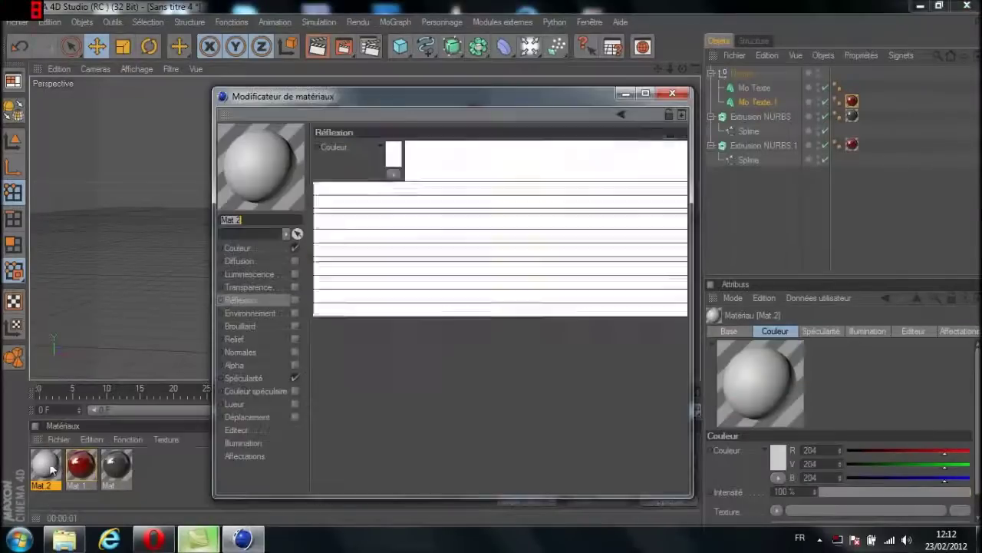
left_click(295, 377)
left_click(276, 245)
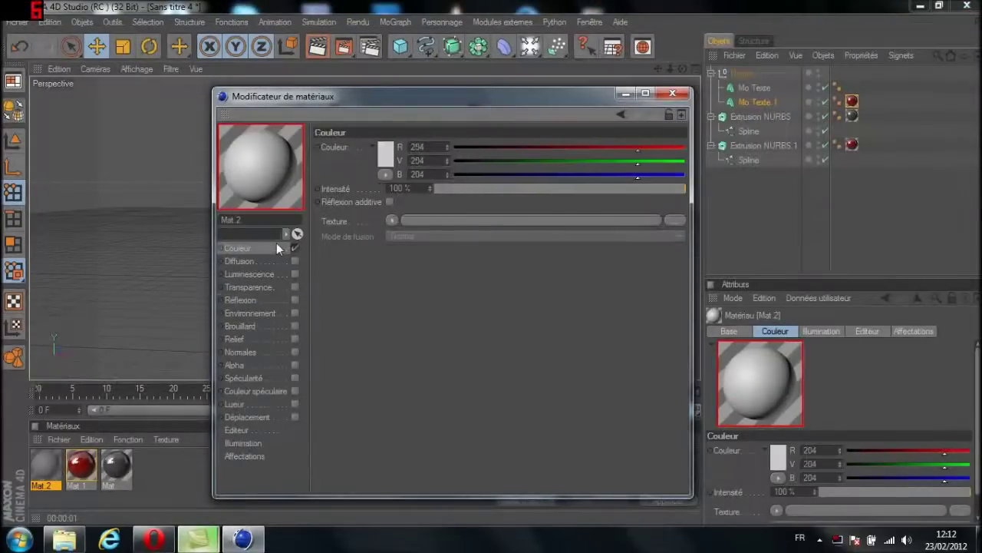
left_click(382, 155)
left_click_drag(379, 152, 290, 92)
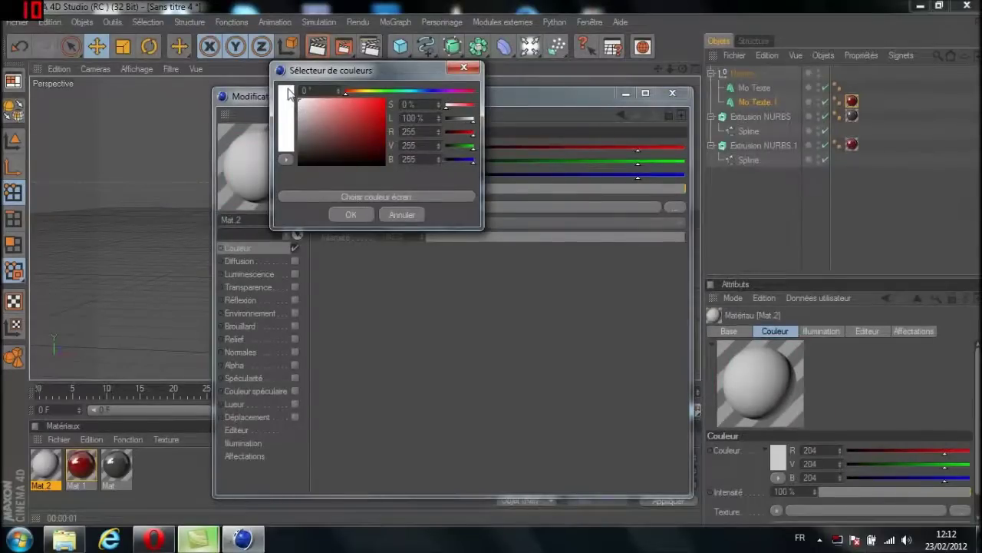
left_click(350, 216)
Step: Enable reflection on Mat.2 at 30 % intensity and give it a Fresnel texture with 30 % intensity
left_click(296, 299)
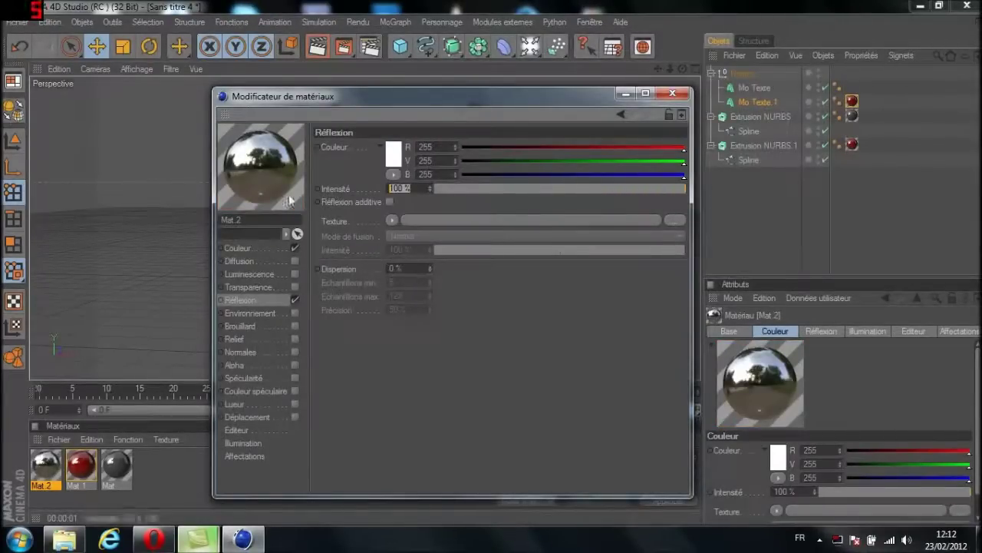
type("30")
key("Return")
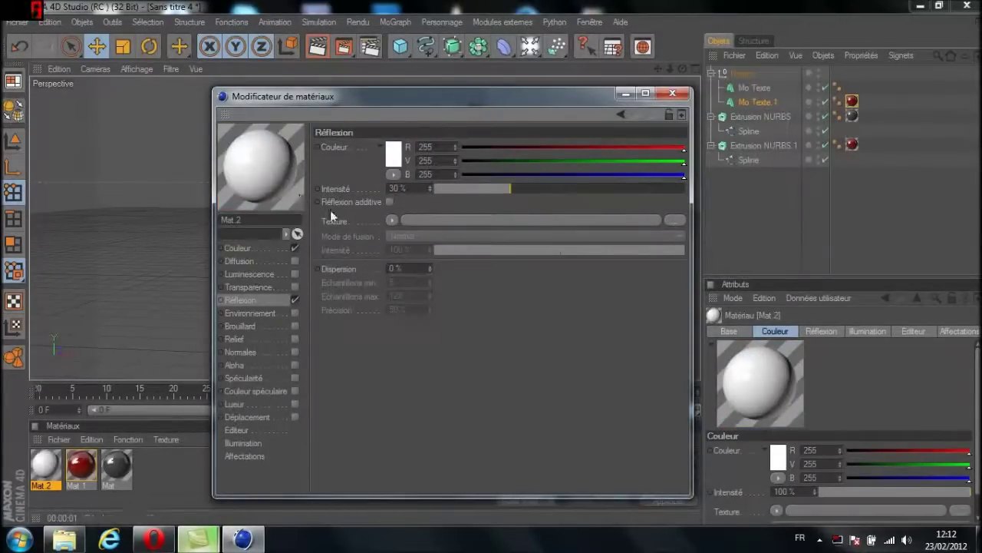
left_click(391, 221)
left_click(411, 355)
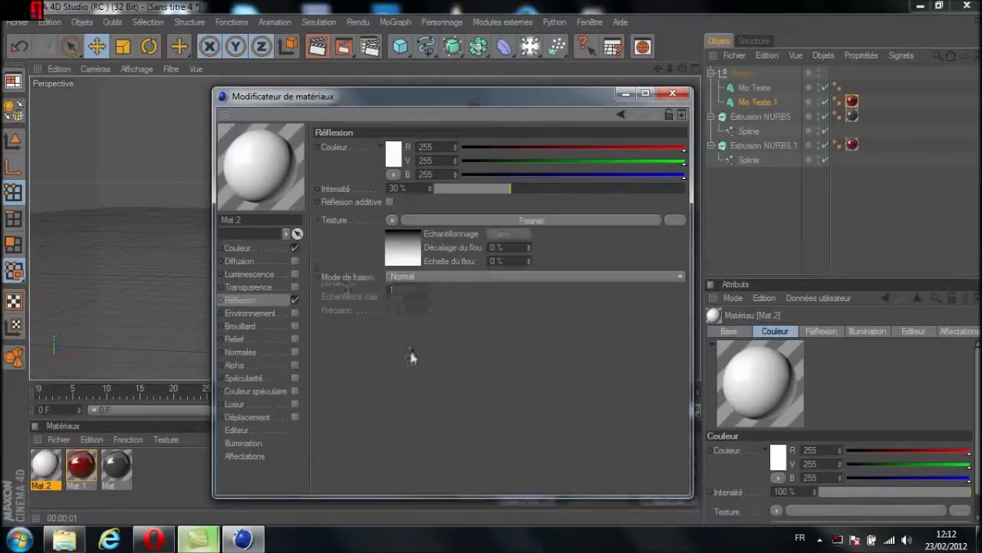
double_click(393, 290)
type("3")
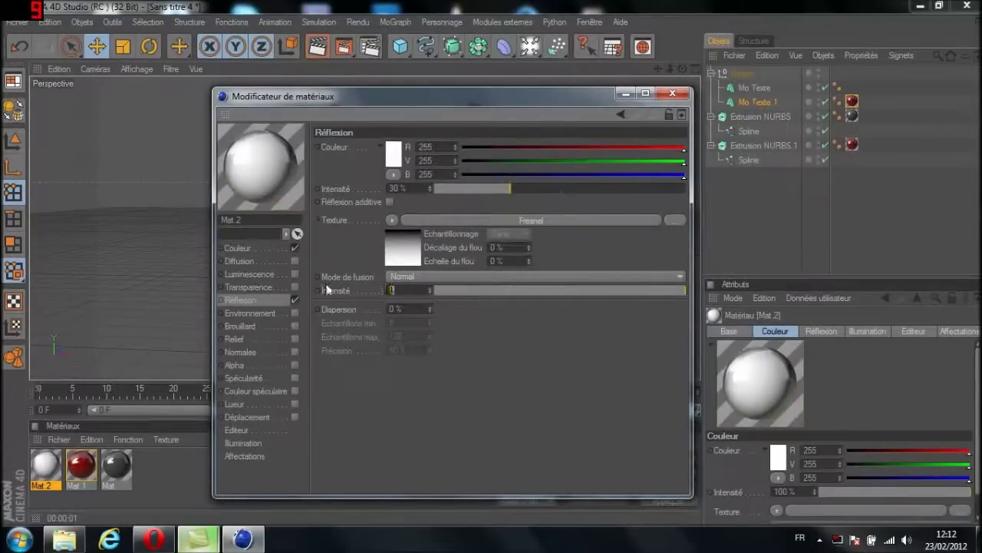
type("0")
key("Return")
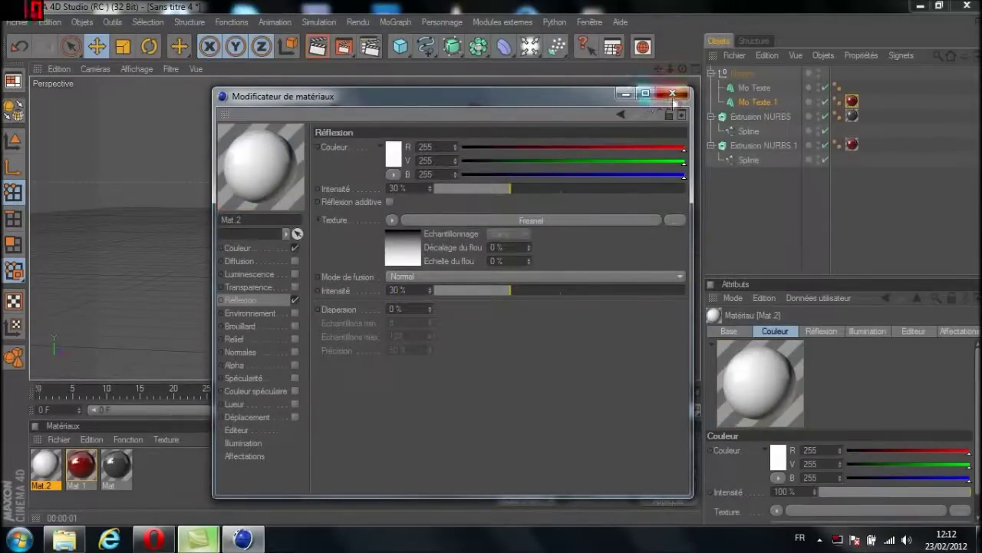
left_click(673, 94)
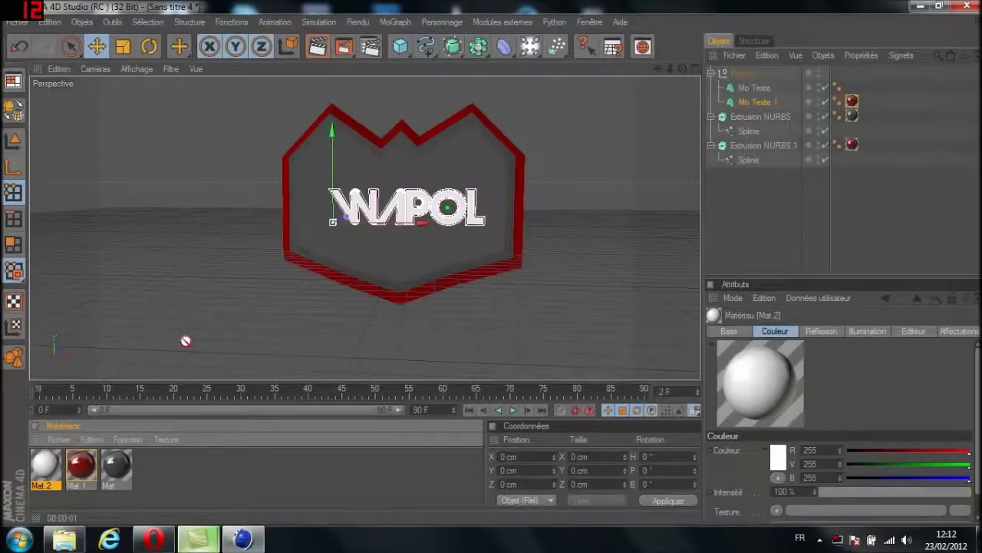
Step: Apply the white Mat.2 material to the Mo Texte object and render the active view
left_click_drag(185, 340, 754, 88)
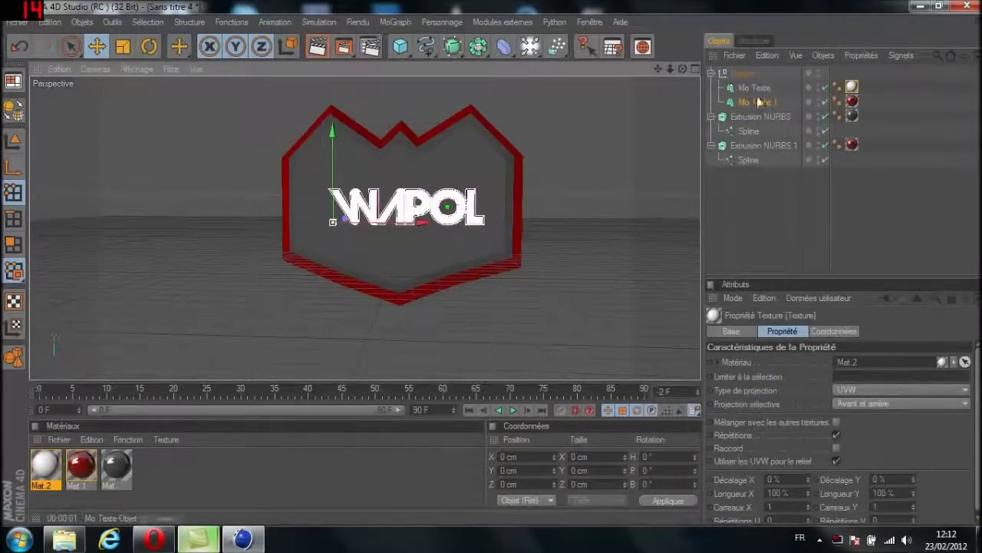
left_click(317, 47)
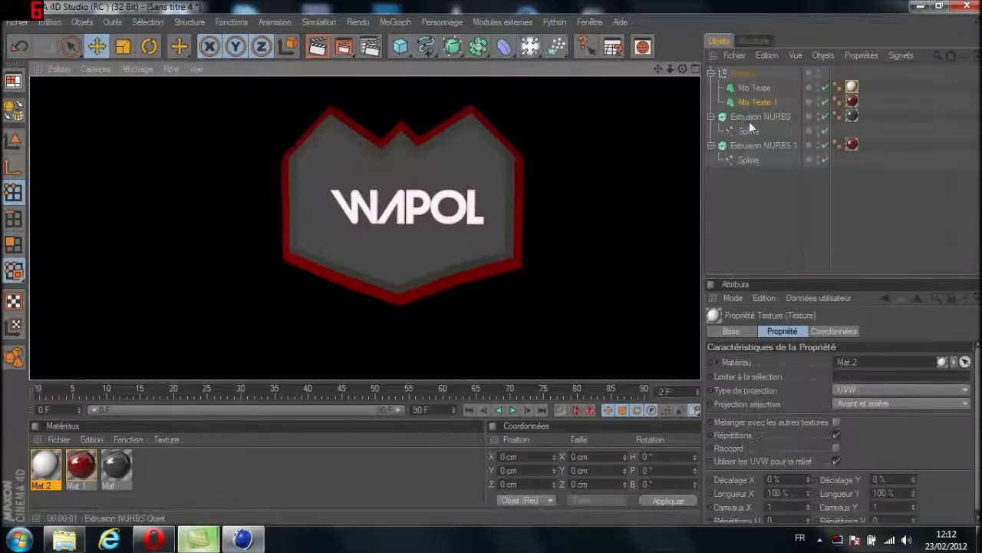
Step: Set the start cap radius of Mo Texte.1 to 13.83 cm and render the active view
left_click(754, 102)
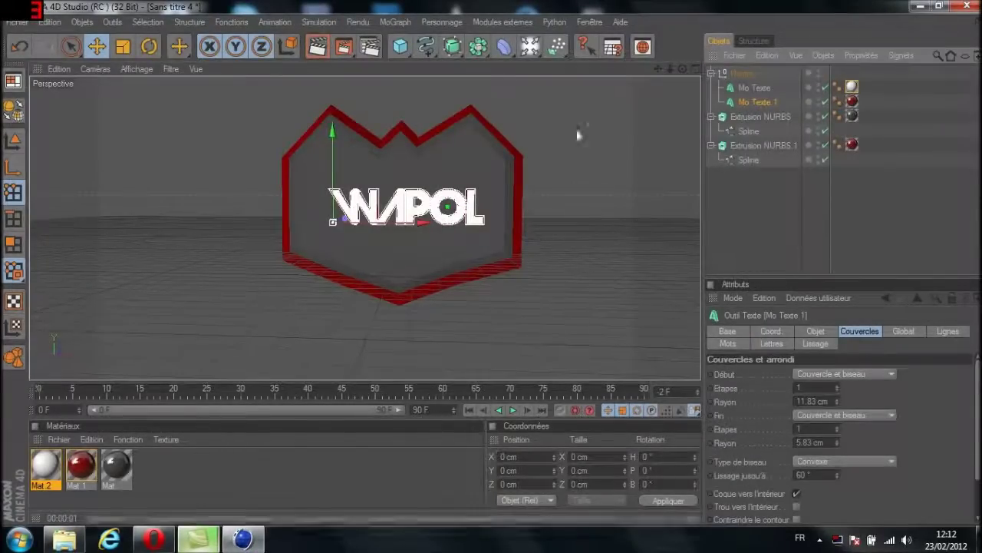
left_click(837, 400)
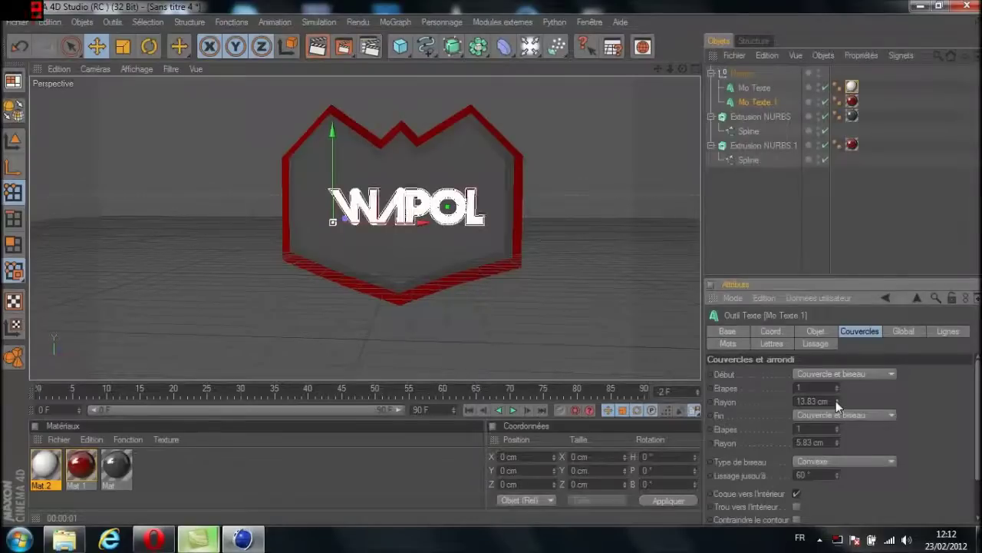
left_click(836, 401)
left_click(836, 400)
left_click(837, 401)
left_click(837, 400)
left_click(837, 403)
left_click(837, 404)
left_click(838, 404)
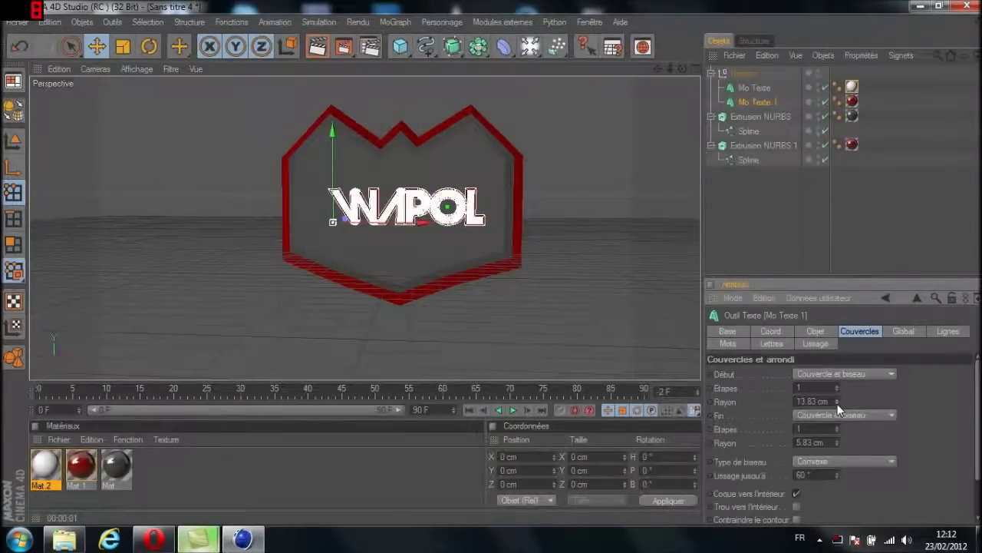
left_click(312, 54)
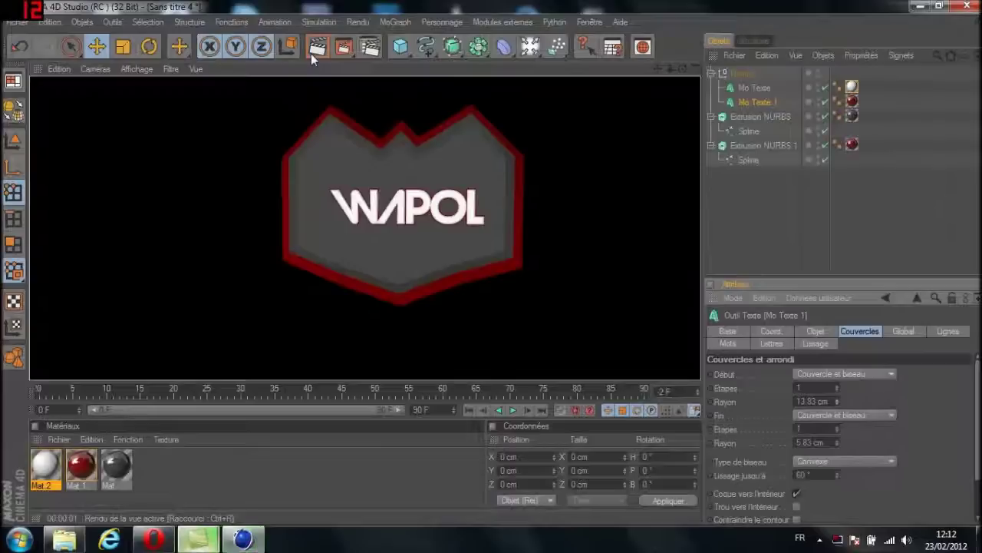
Step: Nudge the Neutre text group slightly in the negative X direction to centre it on the emblem, and clear the selection
left_click(741, 73)
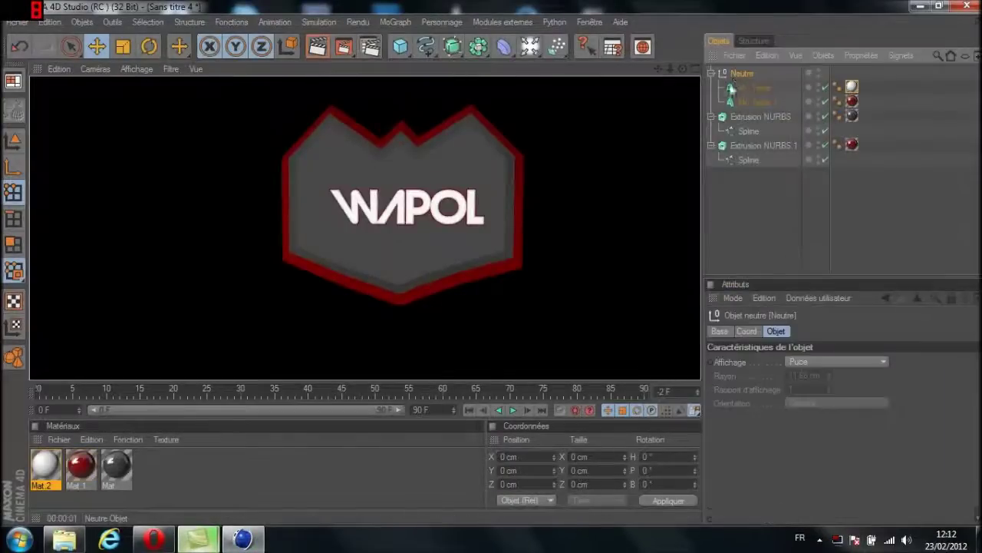
left_click_drag(404, 225, 400, 225)
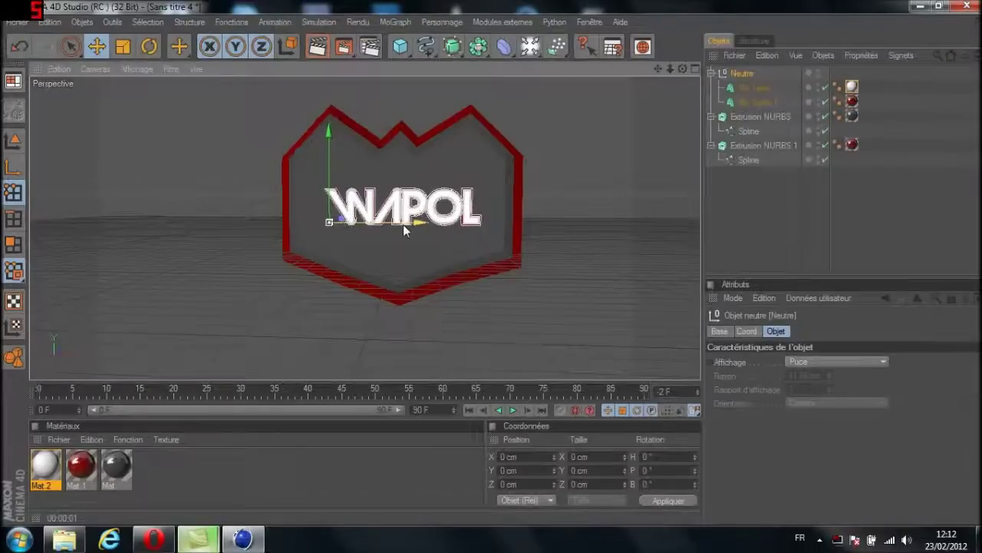
left_click(776, 236)
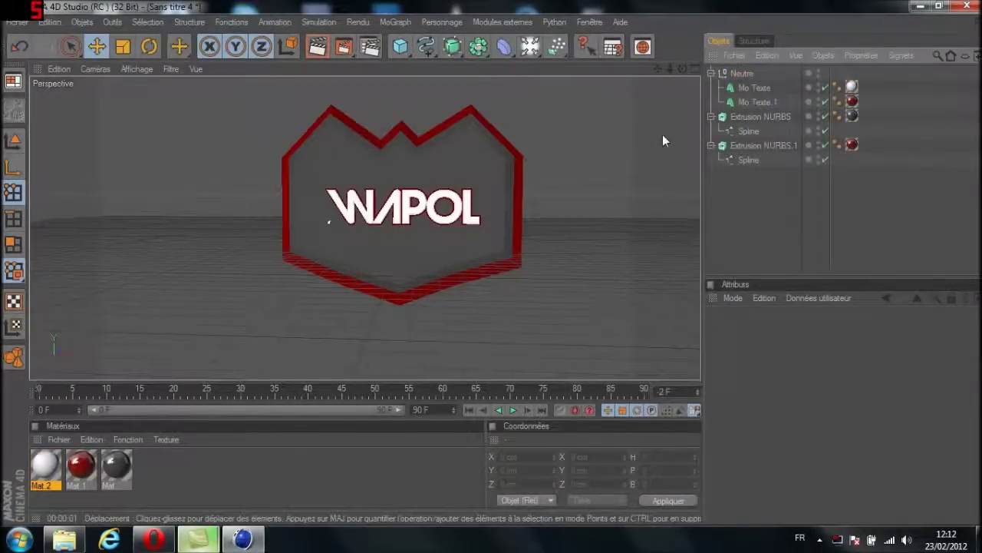
Step: Add a light to the scene, bring it out in front of the emblem and raise it to the level of the text
left_click(529, 47)
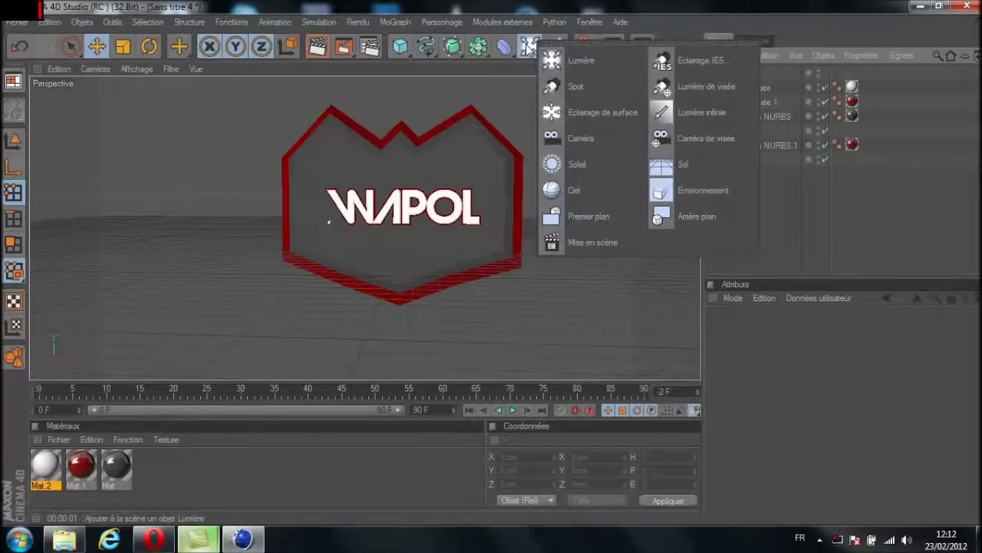
left_click(581, 61)
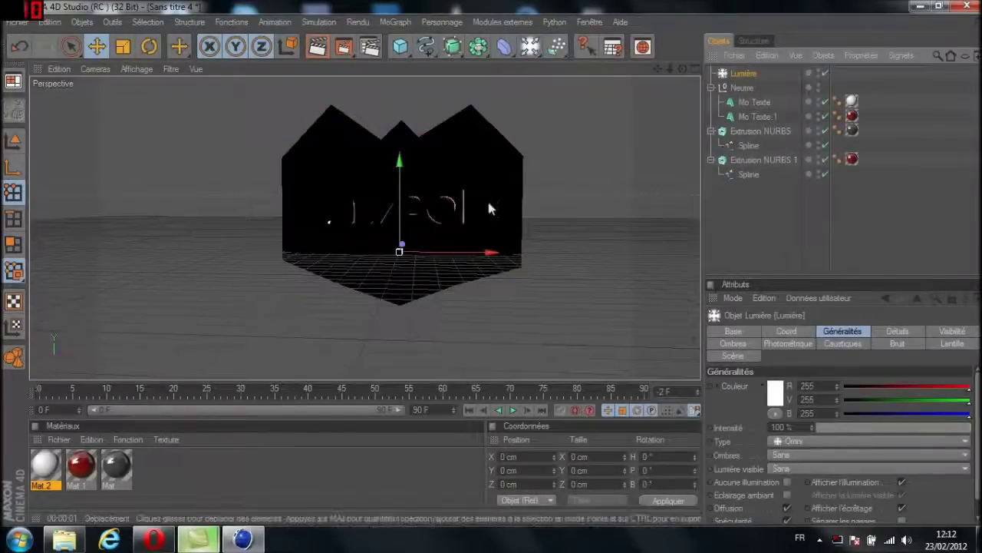
left_click_drag(683, 69, 651, 90)
left_click_drag(424, 239, 386, 256)
left_click_drag(355, 183, 354, 124)
left_click_drag(358, 217, 360, 216)
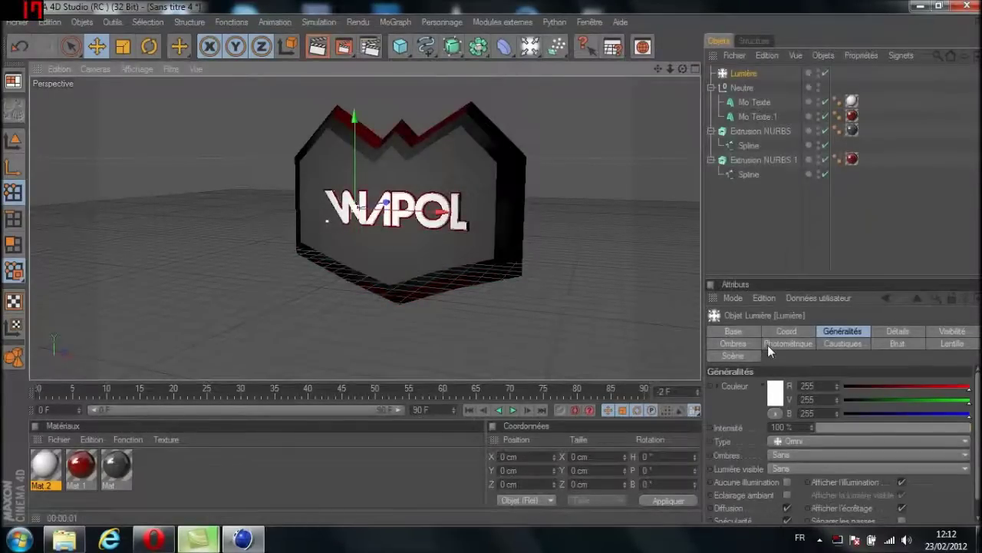
Step: Set the first light's shadows to Masques d'ombres (ombres diffuses)
left_click(799, 454)
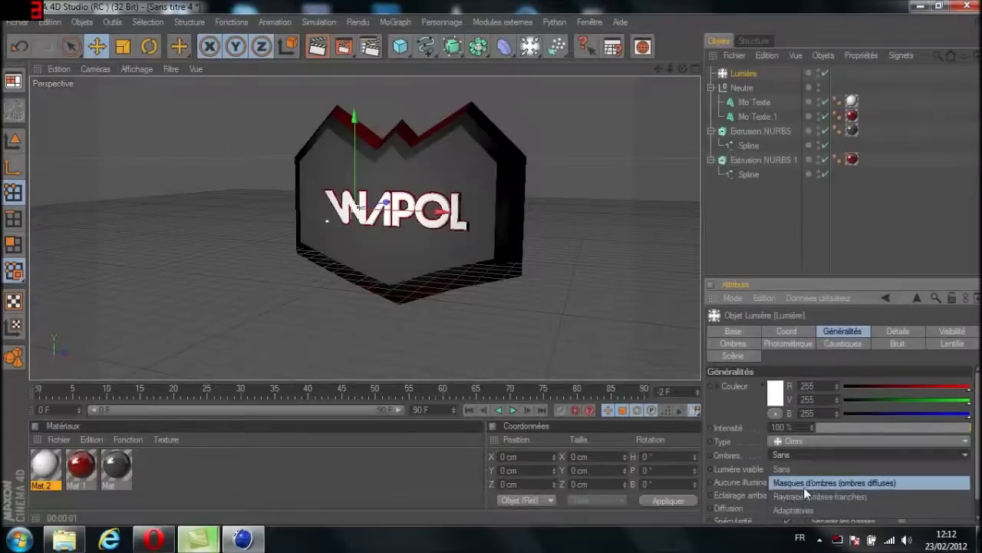
left_click(803, 485)
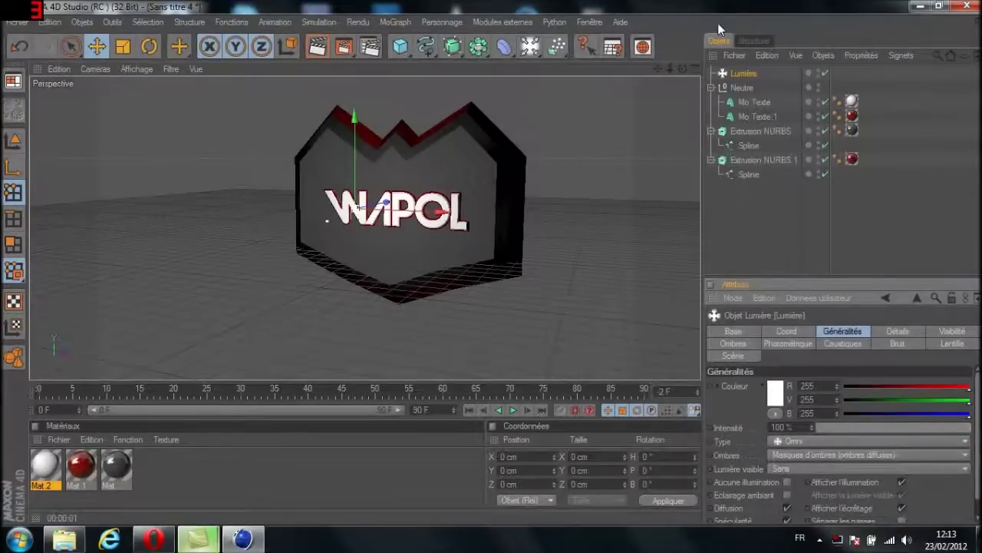
Step: Add a second light and position it just in front of the emblem's upper-right inner corner
left_click(530, 47)
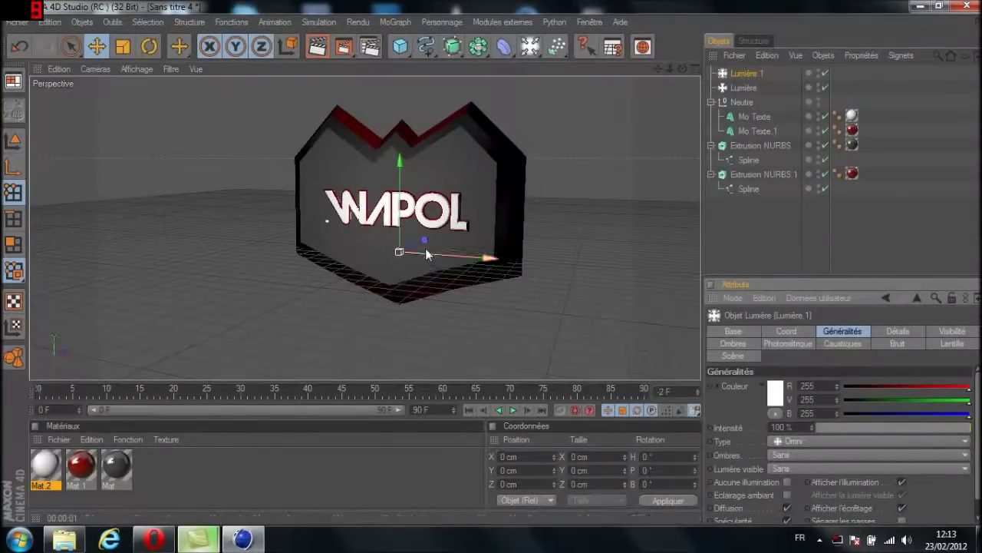
left_click_drag(426, 242, 414, 248)
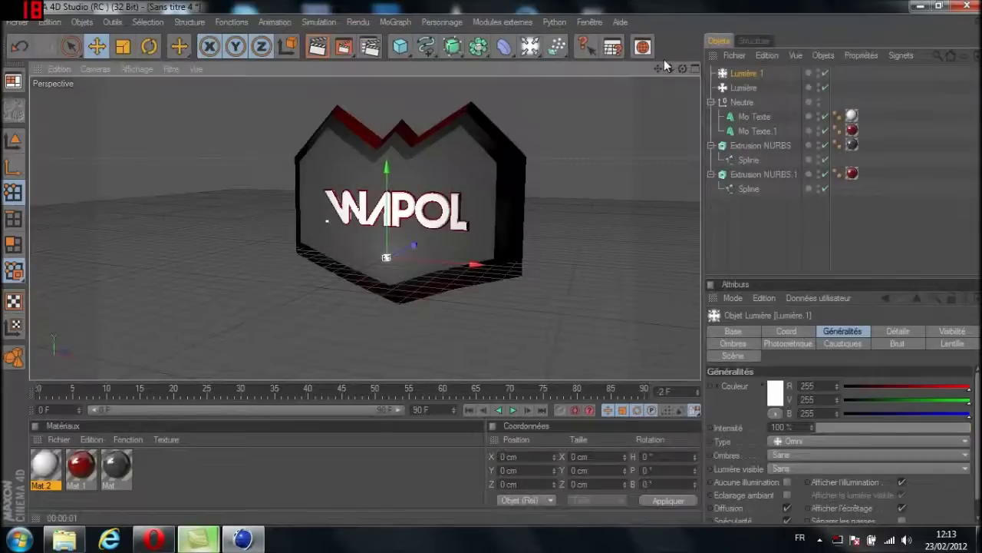
left_click_drag(682, 69, 549, 73)
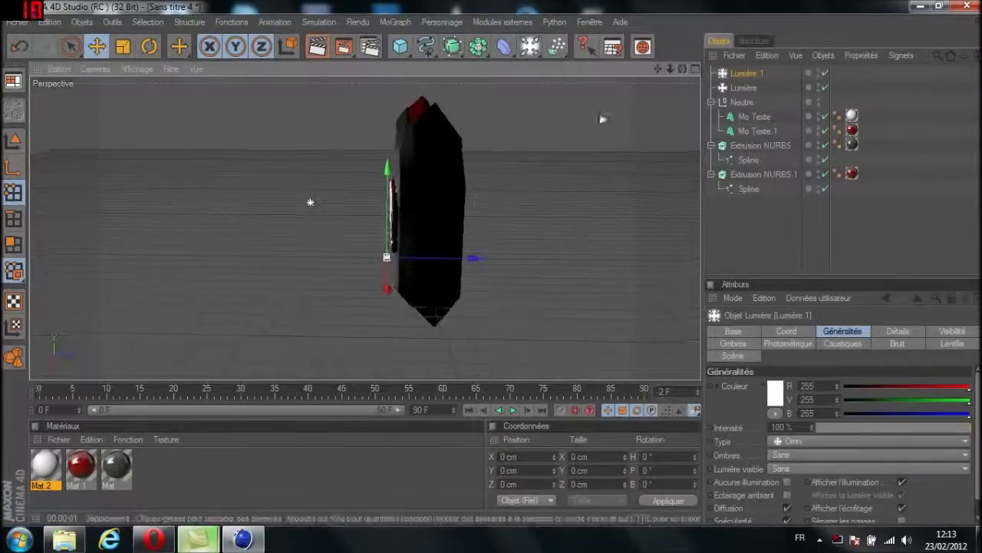
left_click_drag(387, 167, 387, 54)
left_click_drag(461, 141, 467, 139)
left_click_drag(682, 69, 833, 70)
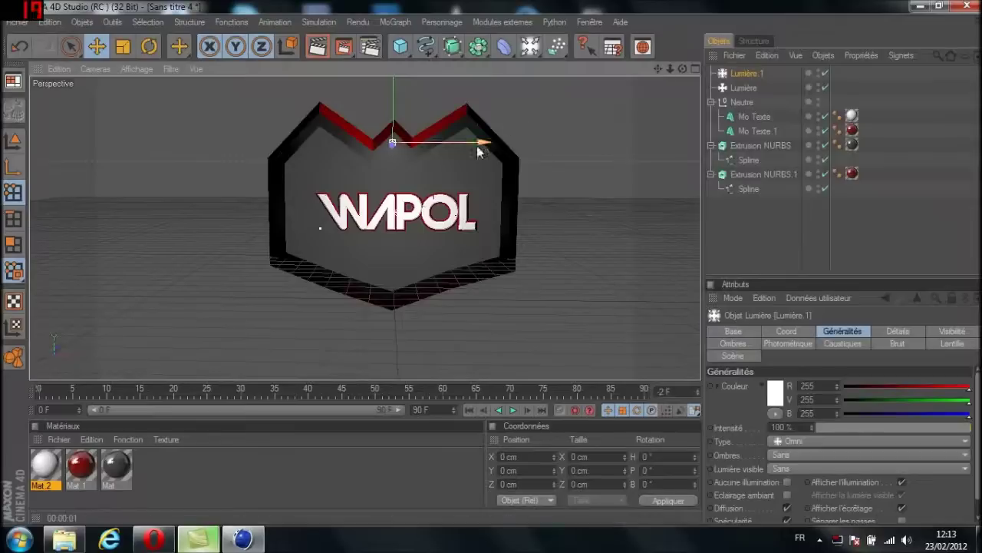
mouse_move(479, 135)
left_mouse_down()
mouse_move(556, 136)
mouse_move(466, 141)
left_mouse_up()
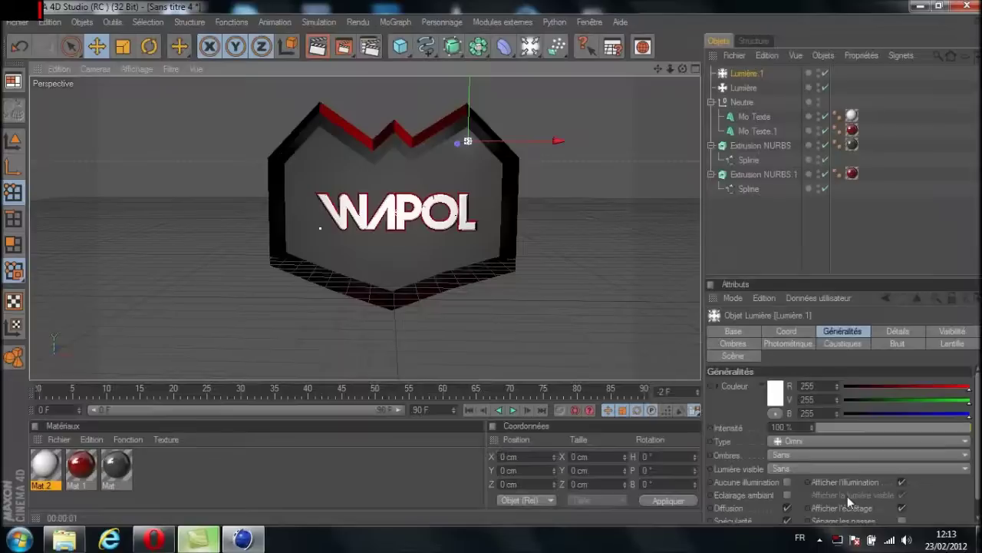
Step: Give the Lumière.1 light a Projecteur lens glow and set its intensity to 70 %
left_click(953, 343)
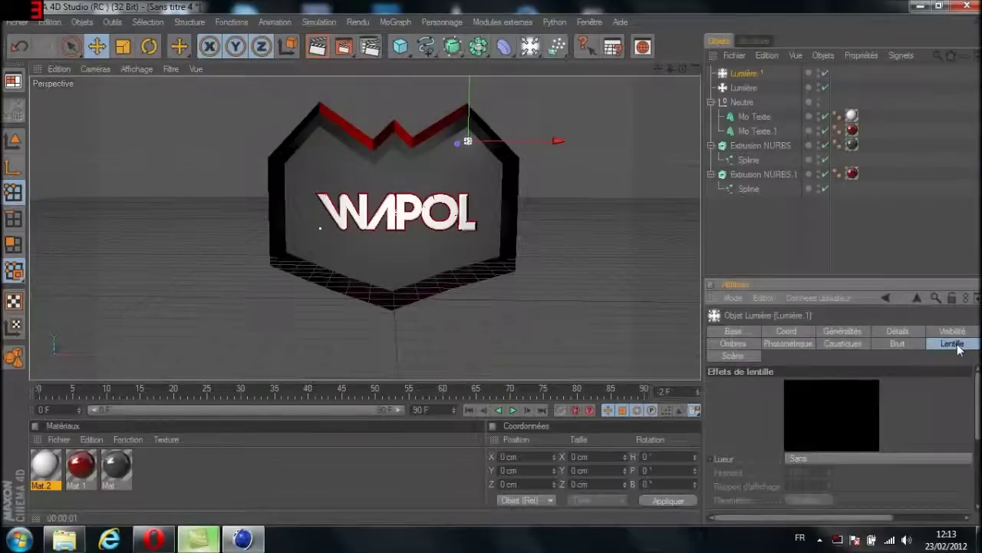
left_click(813, 458)
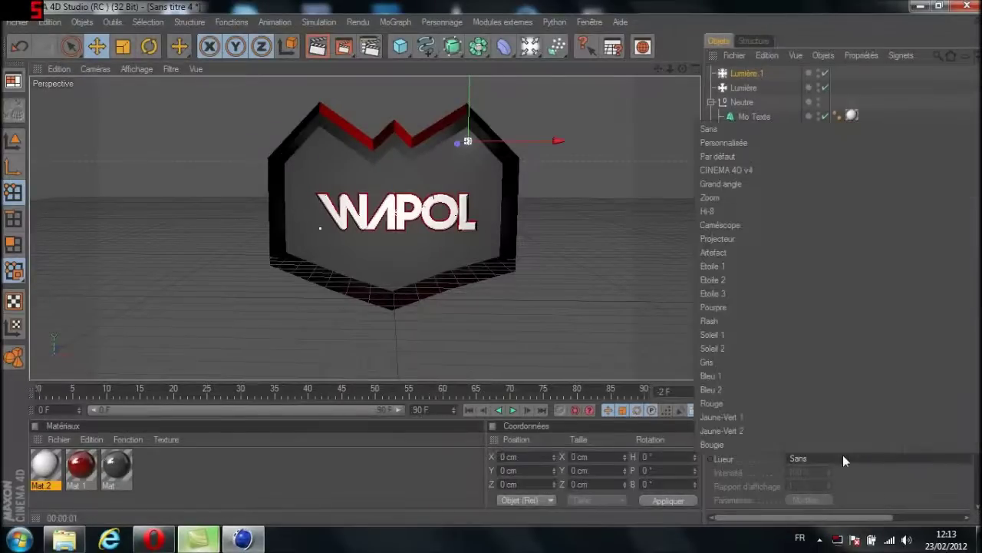
left_click(740, 239)
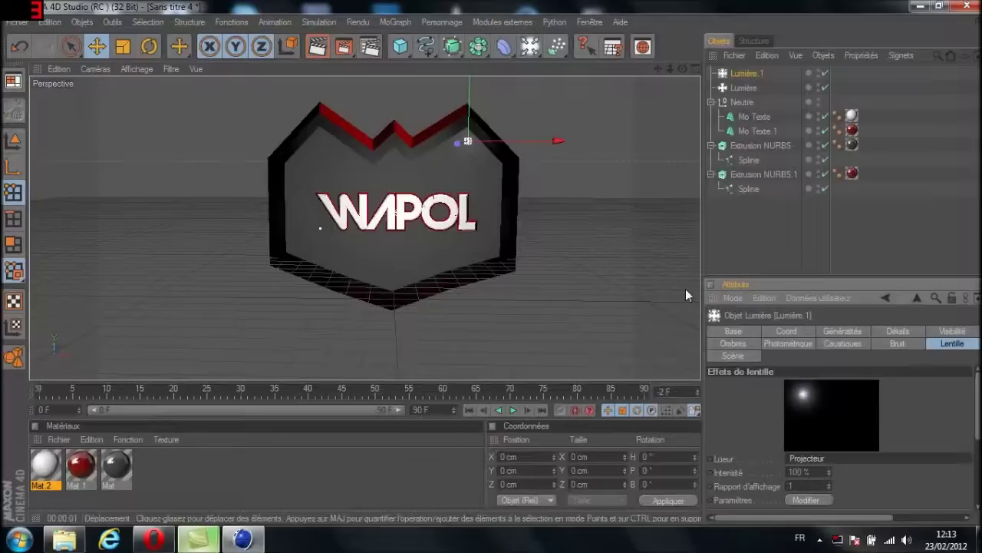
left_click(841, 331)
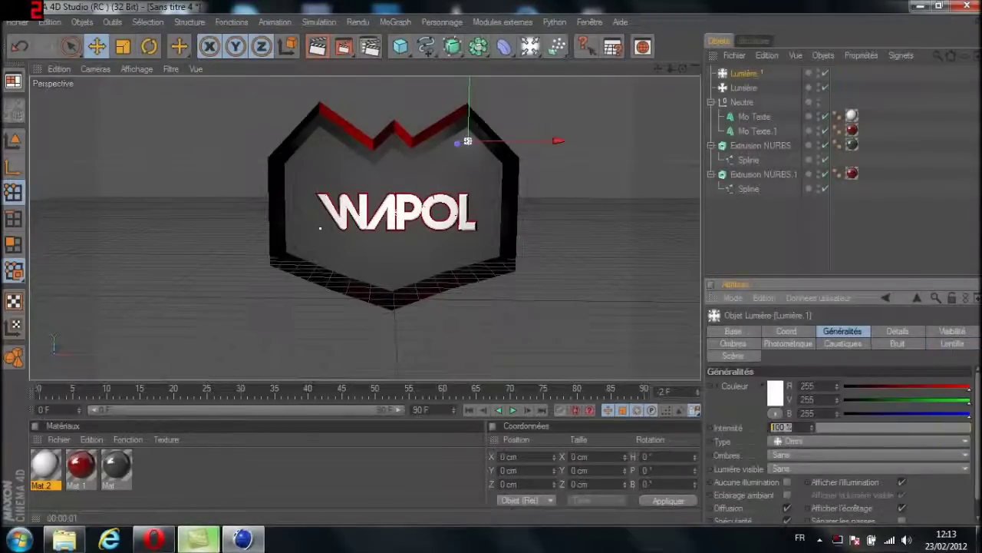
type("70")
key("Return")
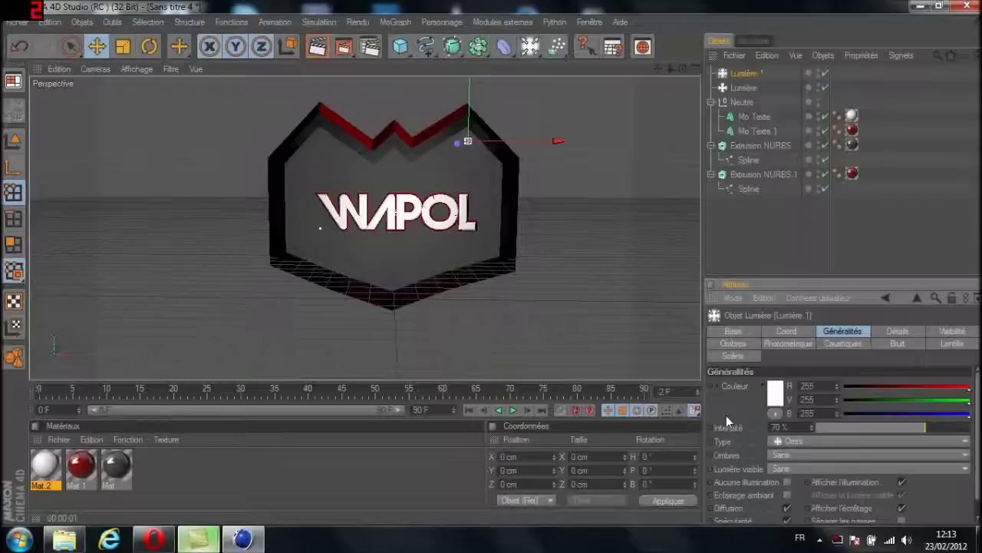
Step: Duplicate Lumière.1 twice, keep both copies at the top level of the hierarchy, and move one along X to the emblem's upper-left corner
left_click_drag(748, 69, 744, 100, "ctrl")
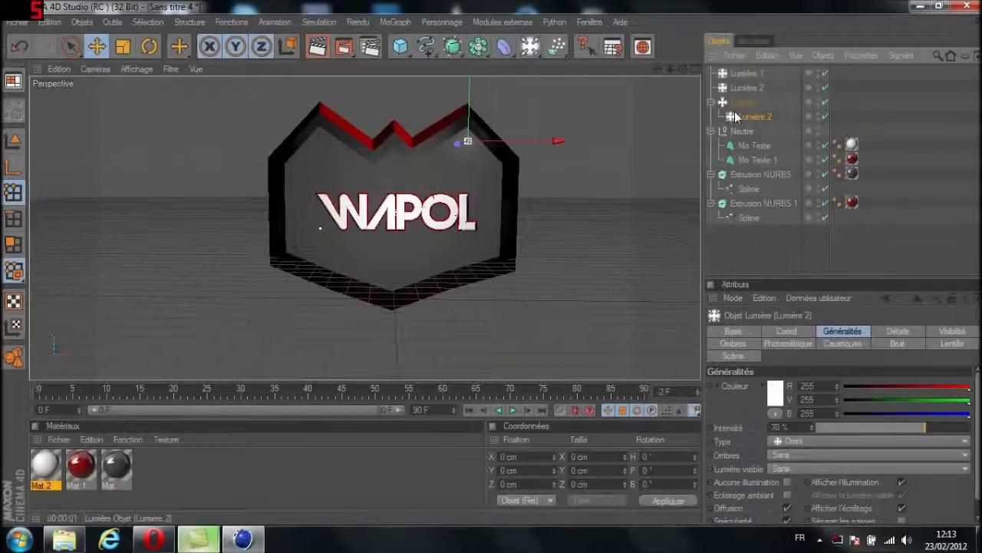
left_click_drag(748, 121, 751, 102)
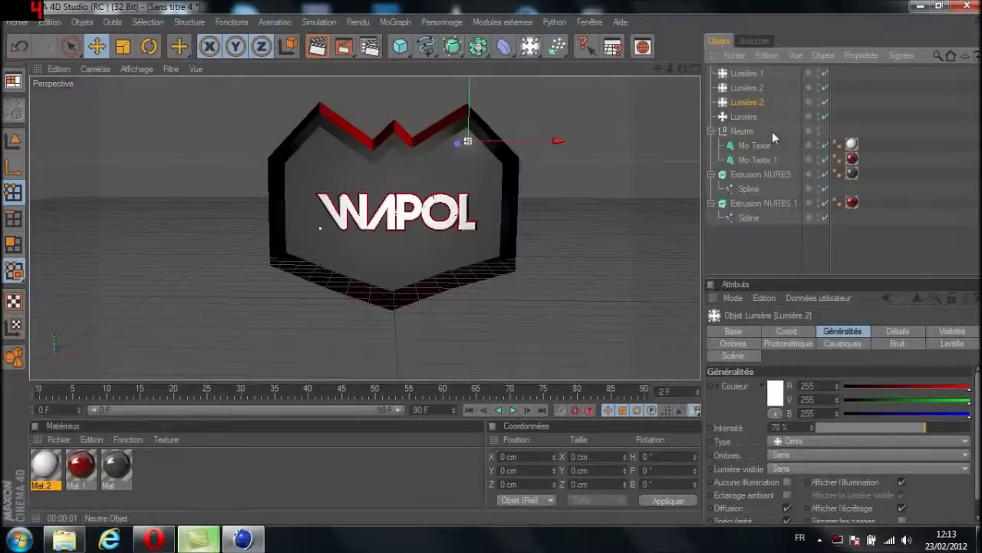
left_click_drag(558, 141, 398, 141)
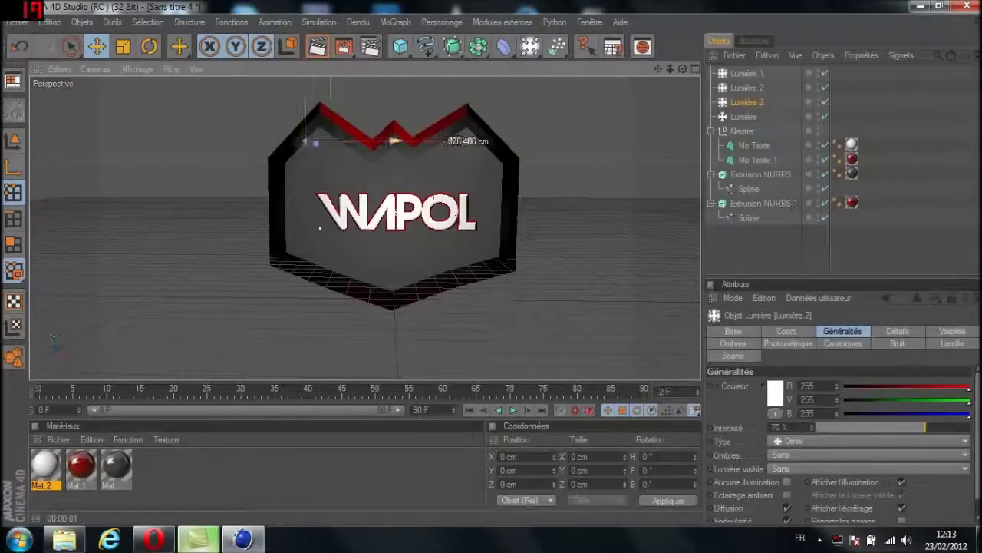
Step: Move the other duplicated light down to the emblem's bottom tip and render the active view
left_click(754, 88)
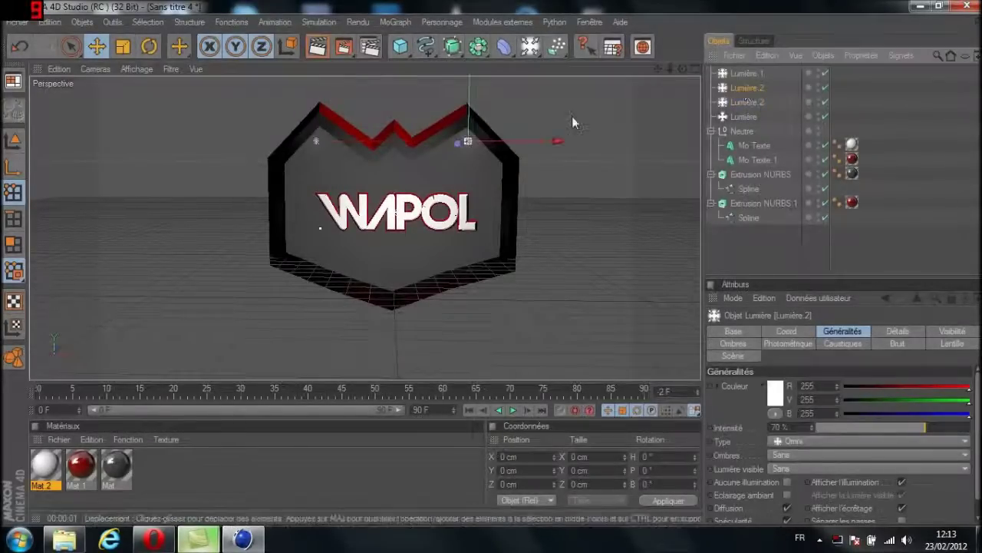
left_click_drag(469, 96, 466, 228)
left_click_drag(466, 184, 467, 198)
left_click_drag(554, 281, 479, 281)
left_click(317, 47)
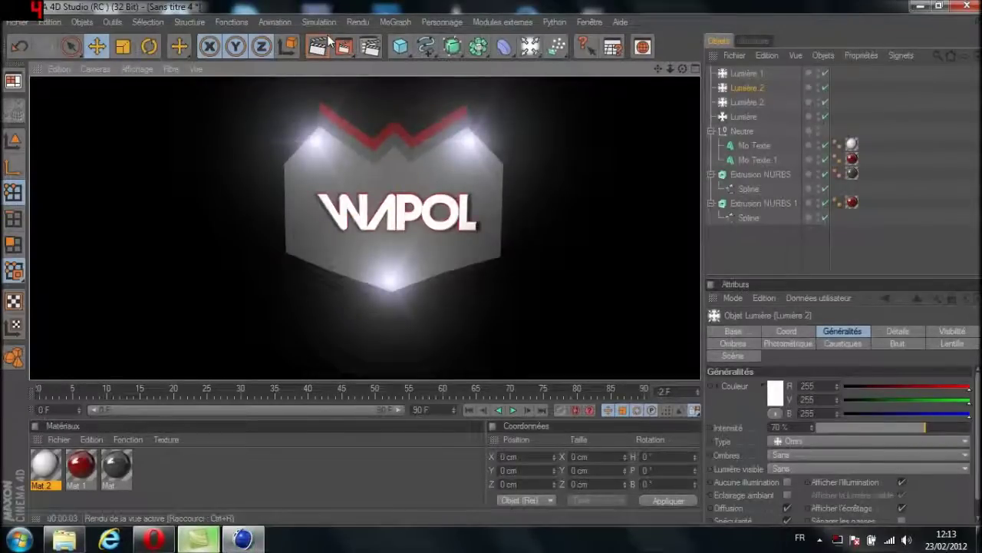
Step: Add an Arrière plan background object, apply the white Mat.2 material to it and render the active view
left_click(682, 67)
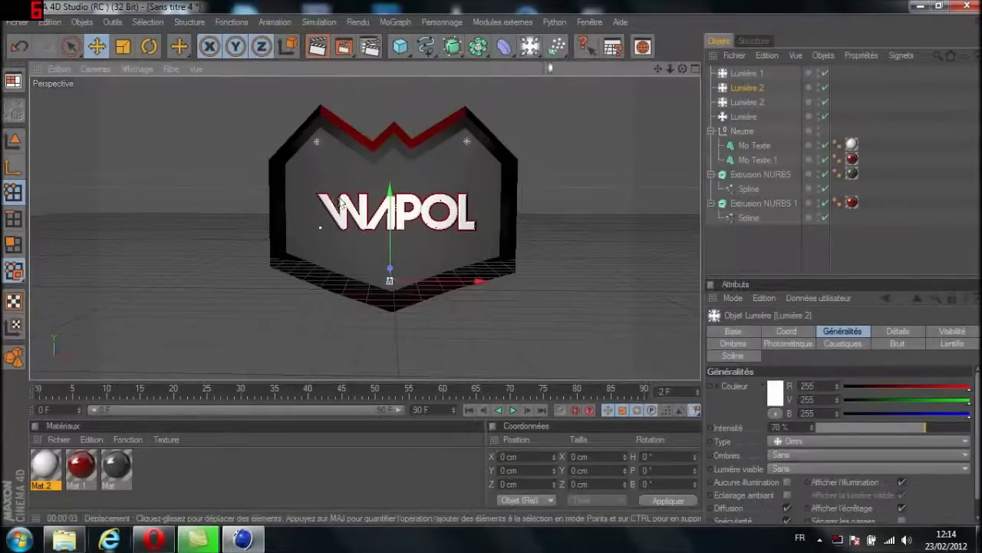
left_click(529, 46)
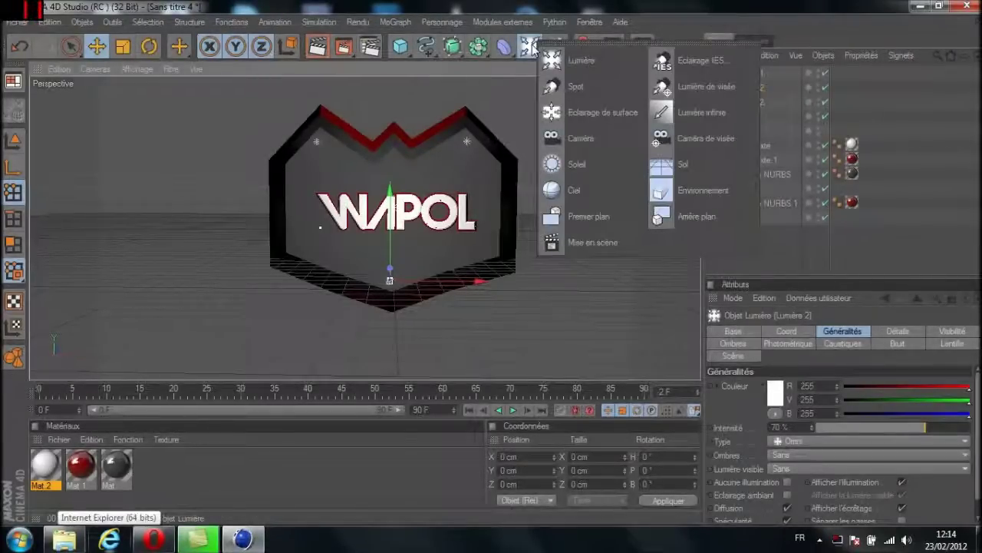
left_click(691, 217)
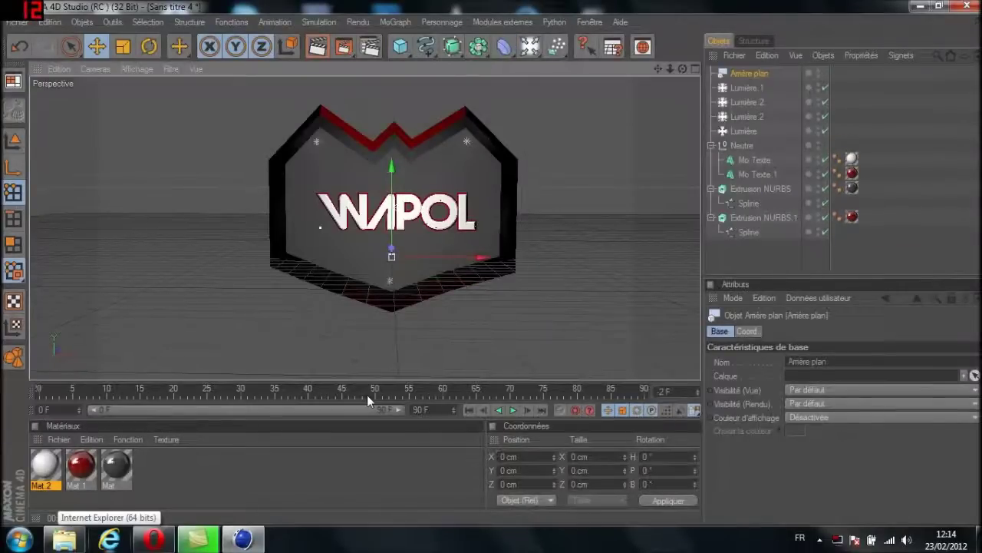
left_click_drag(47, 465, 752, 72)
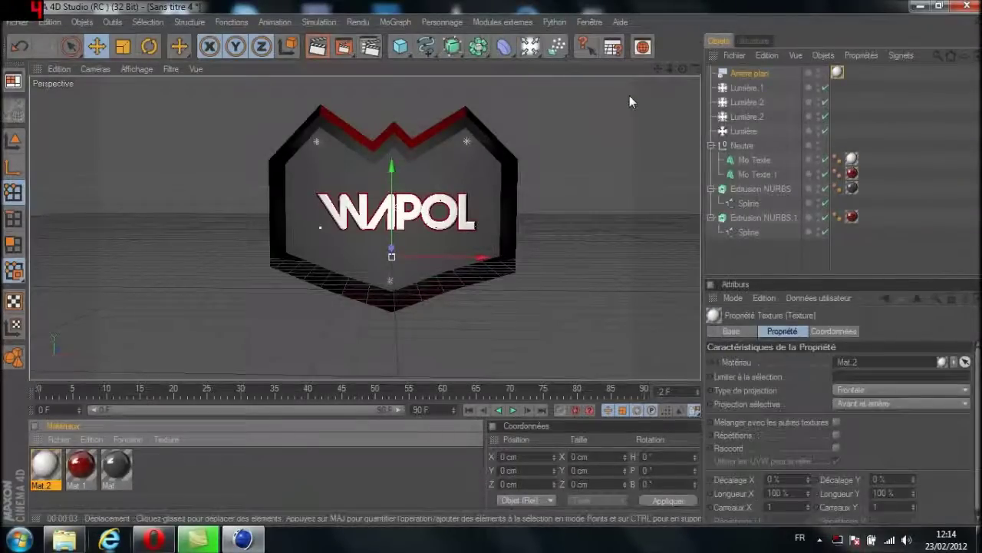
left_click(319, 47)
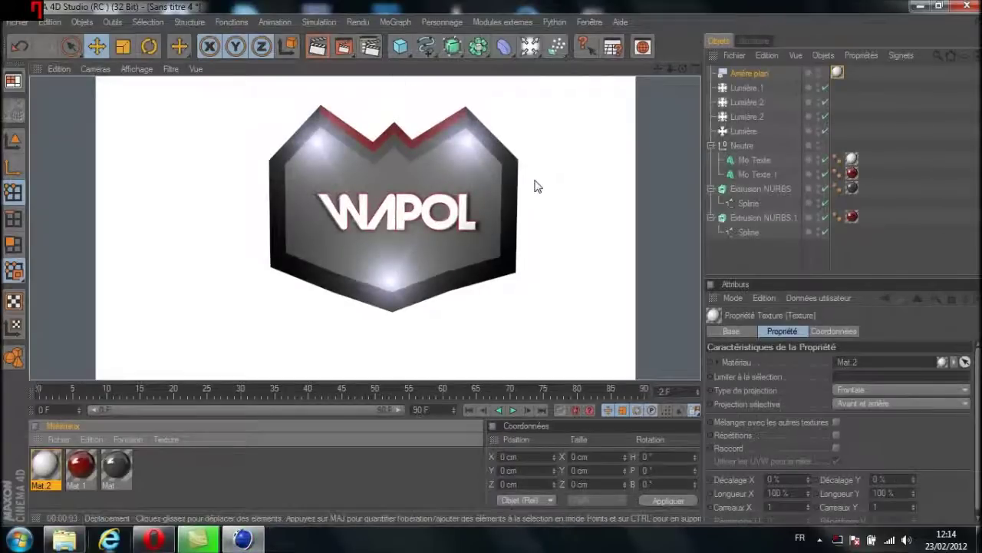
Step: Orbit the perspective view around the emblem until it faces the camera straight on
left_click_drag(683, 69, 327, 228)
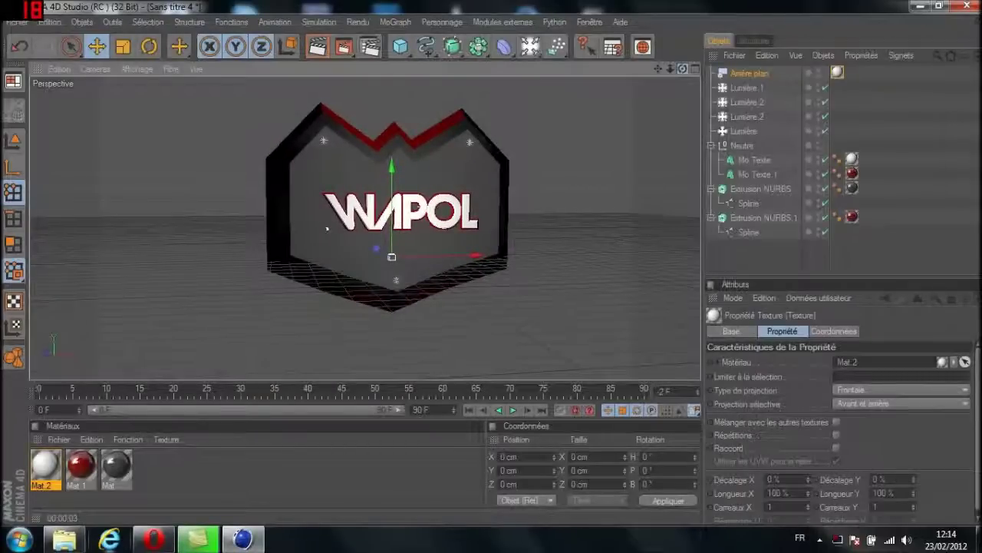
left_click_drag(326, 228, 322, 227, "alt")
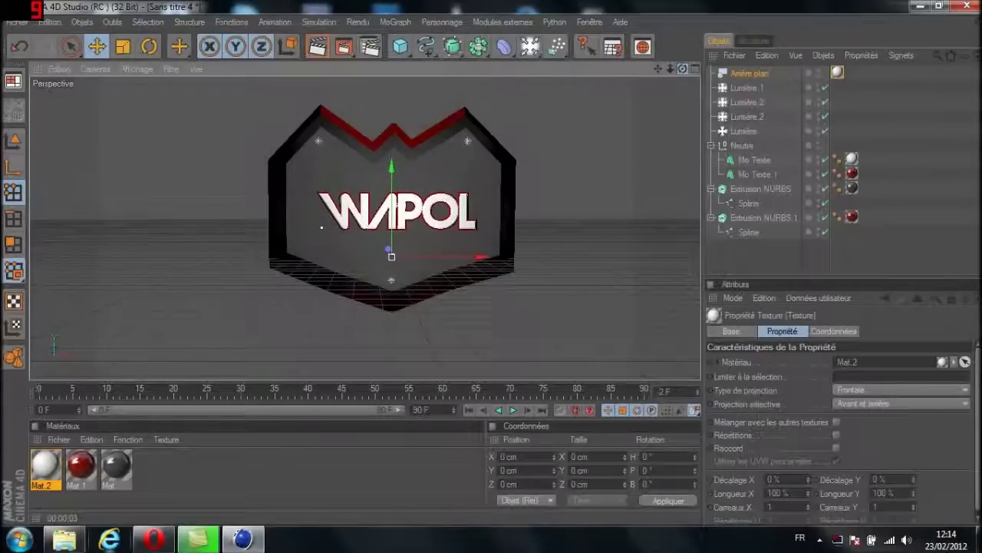
left_click_drag(321, 227, 320, 228, "alt")
left_click_drag(682, 69, 683, 69)
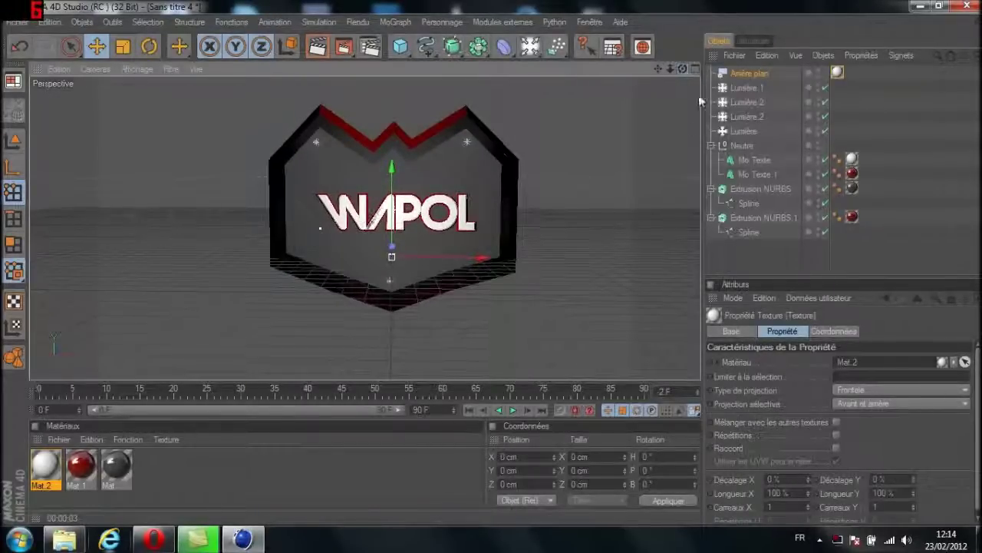